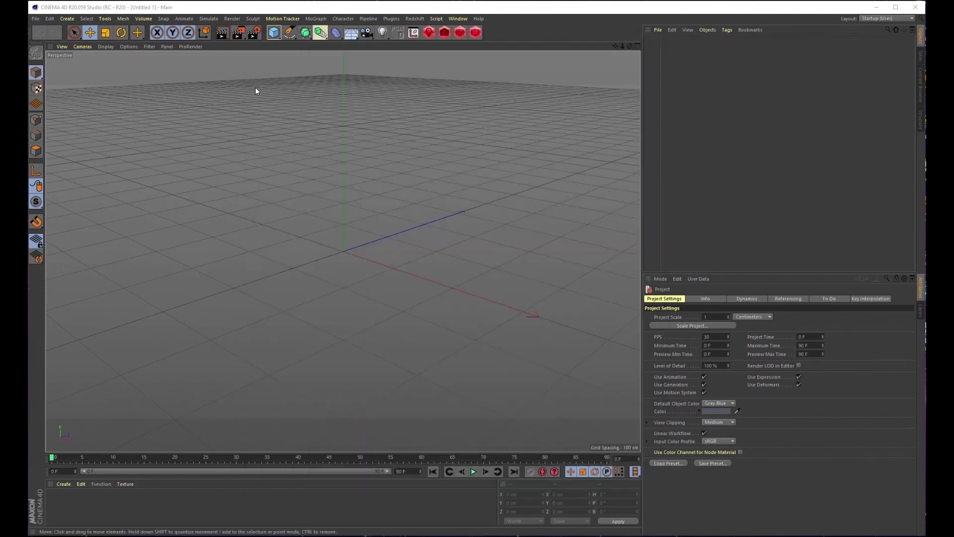
# Add a sphere with a 32 cm radius and turn off Render Perfect.
pyautogui.click(274, 33)
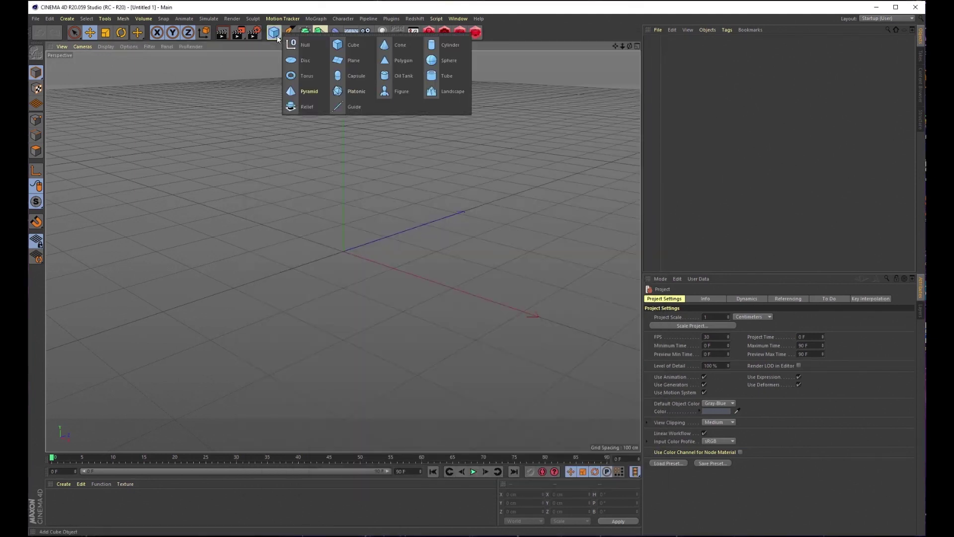
pyautogui.click(454, 64)
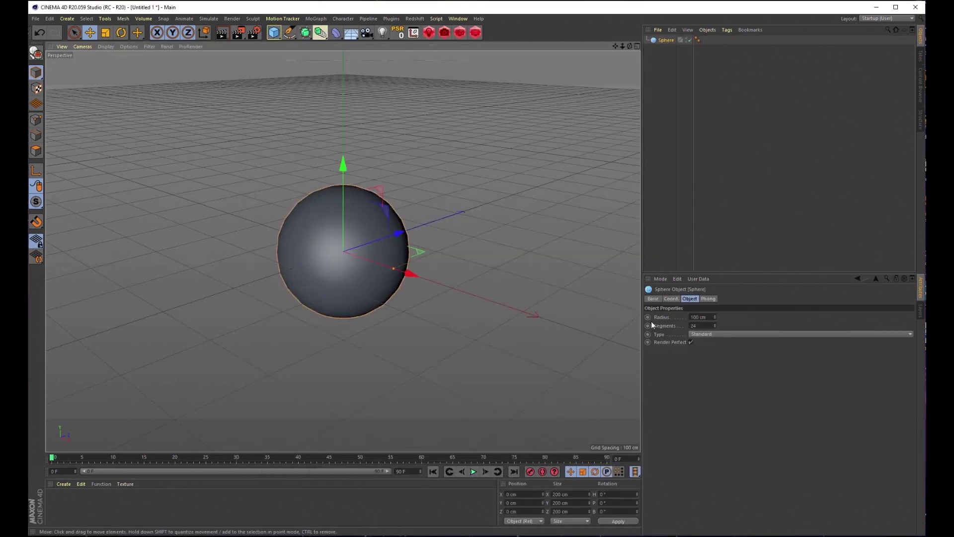
pyautogui.click(701, 317)
pyautogui.write('32')
pyautogui.press('Return')
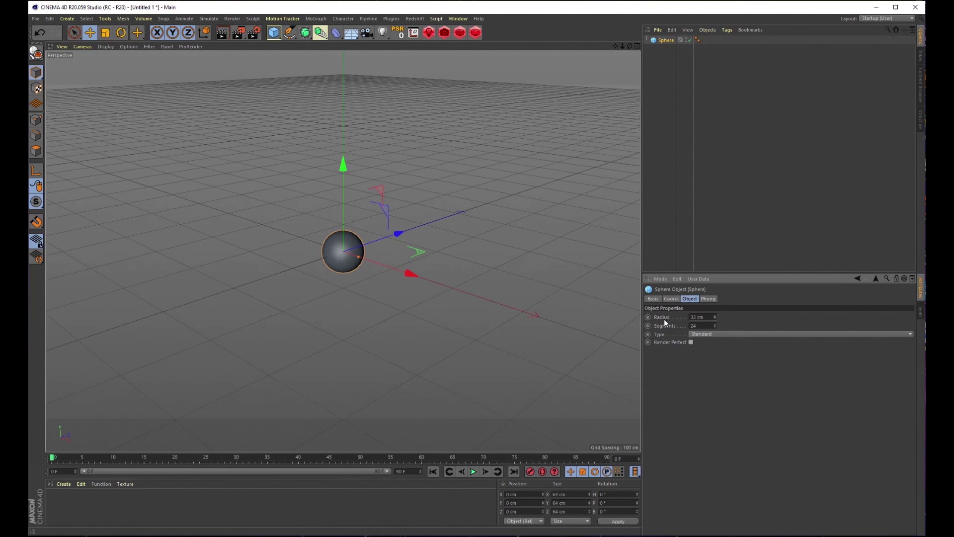
# Add a MoGraph Cloner and make the sphere its child.
pyautogui.click(317, 18)
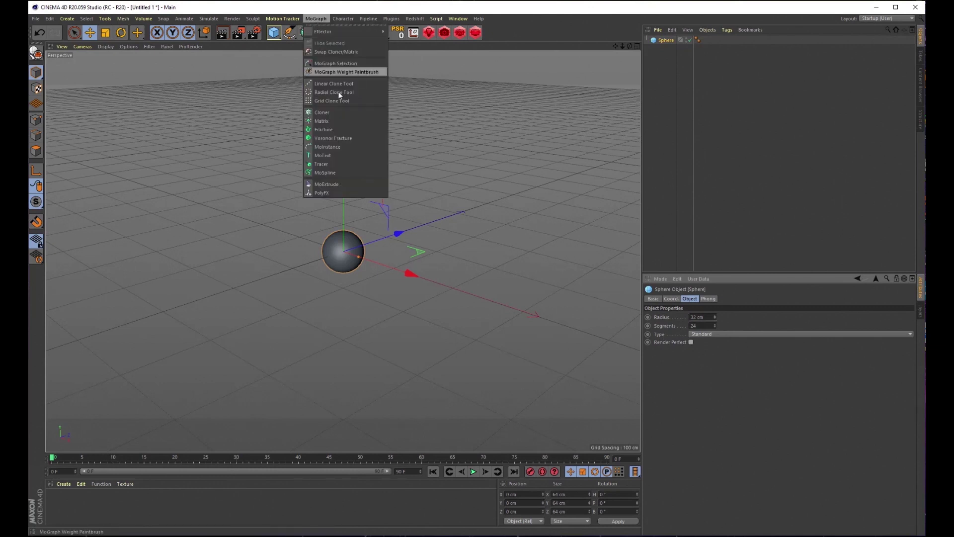
pyautogui.click(347, 114)
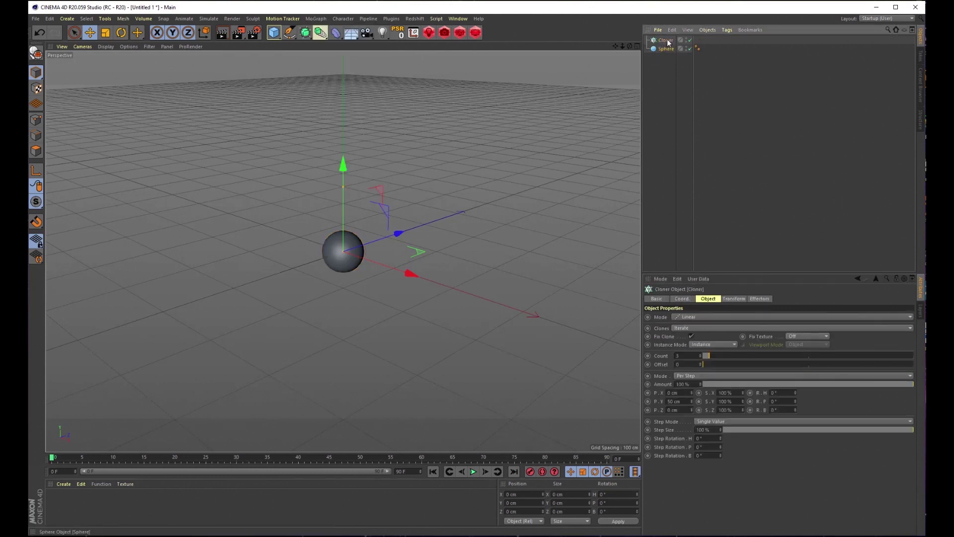
pyautogui.moveTo(669, 43); pyautogui.dragTo(666, 40)
# Set the linear Cloner's Y position offset to 0 cm and its clone count to 9.
pyautogui.doubleClick(681, 403)
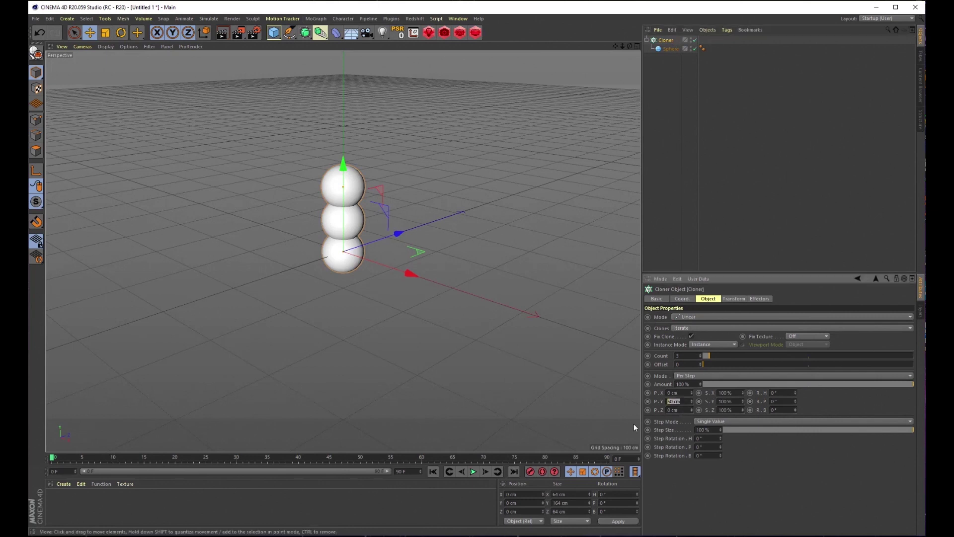
pyautogui.write('0')
pyautogui.press('Return')
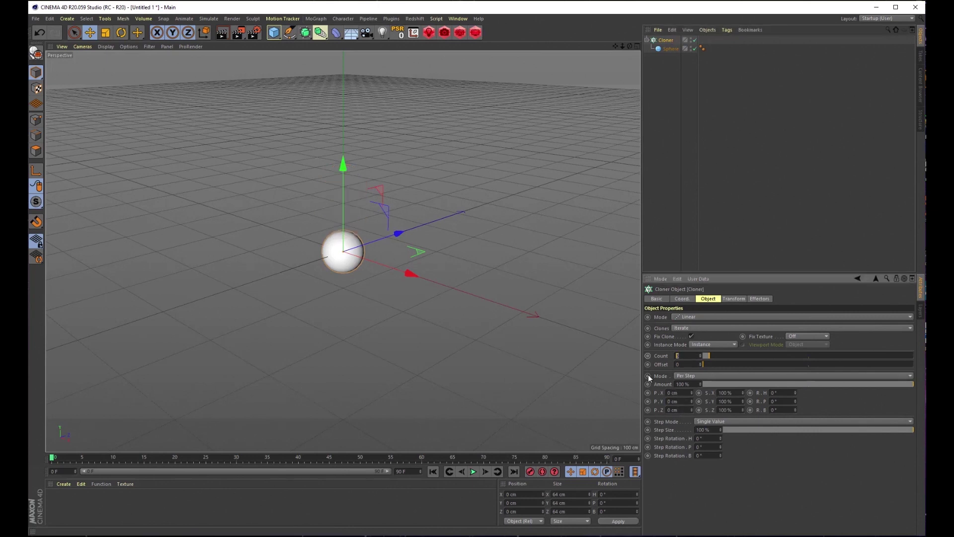
pyautogui.write('9')
pyautogui.press('Return')
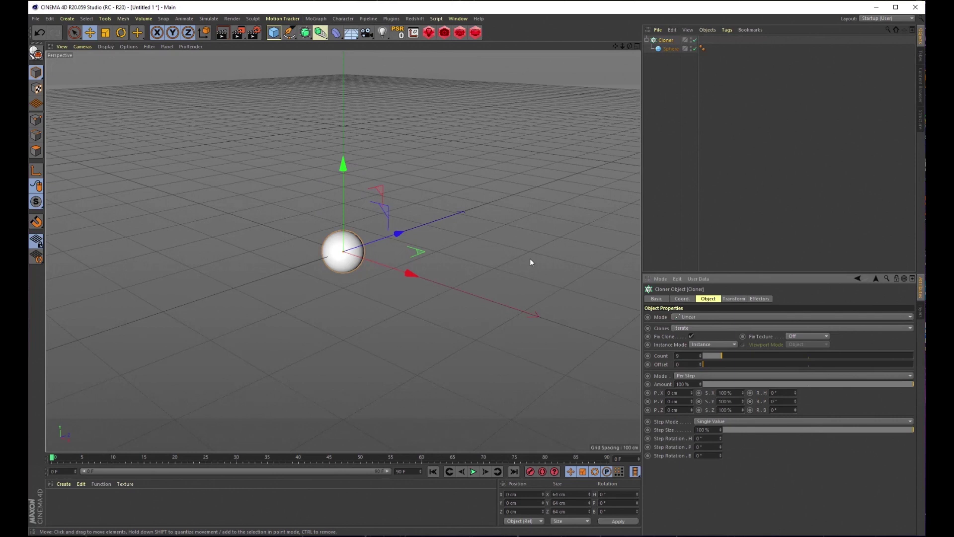
# Add a Random effector to the Cloner, using Noise mode with 20% animation speed and Indexed enabled.
pyautogui.click(318, 19)
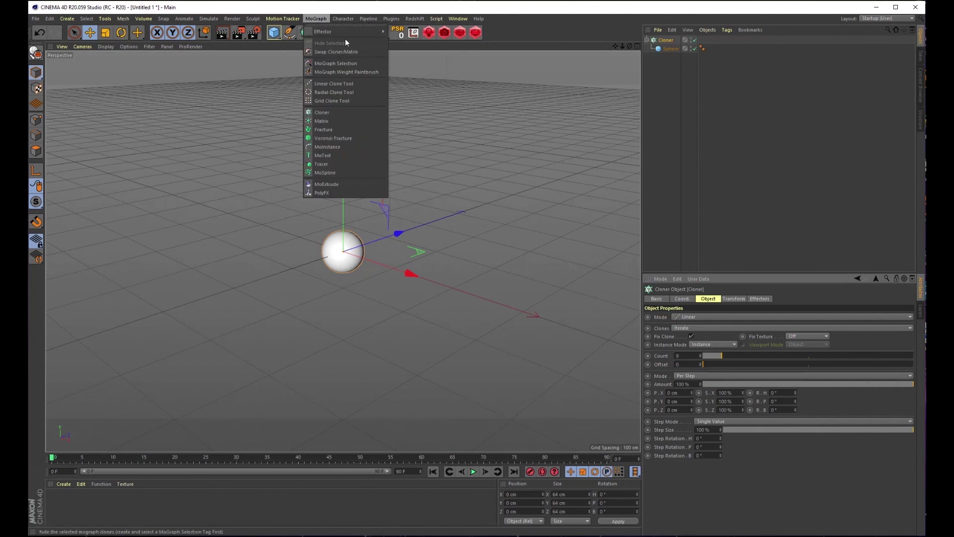
pyautogui.moveTo(348, 32)
pyautogui.click(404, 103)
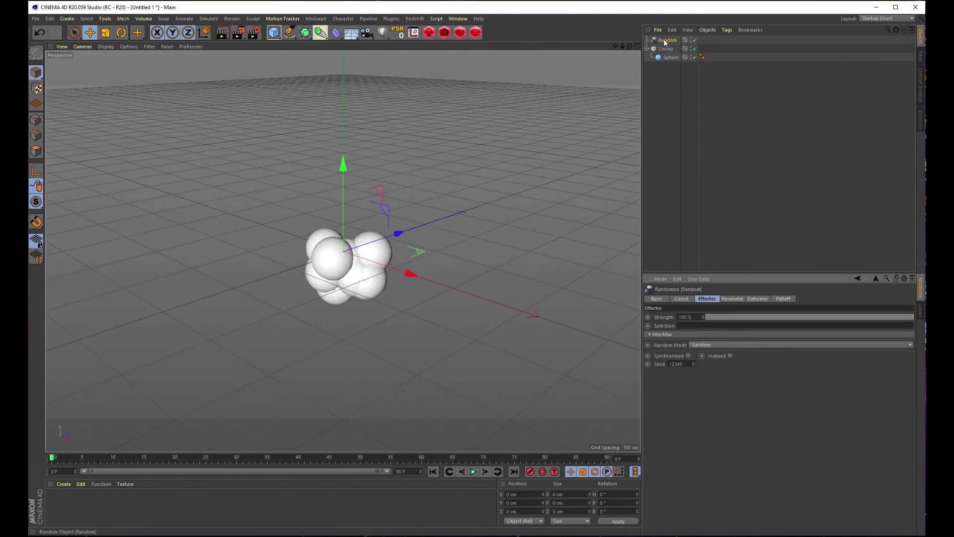
pyautogui.click(699, 344)
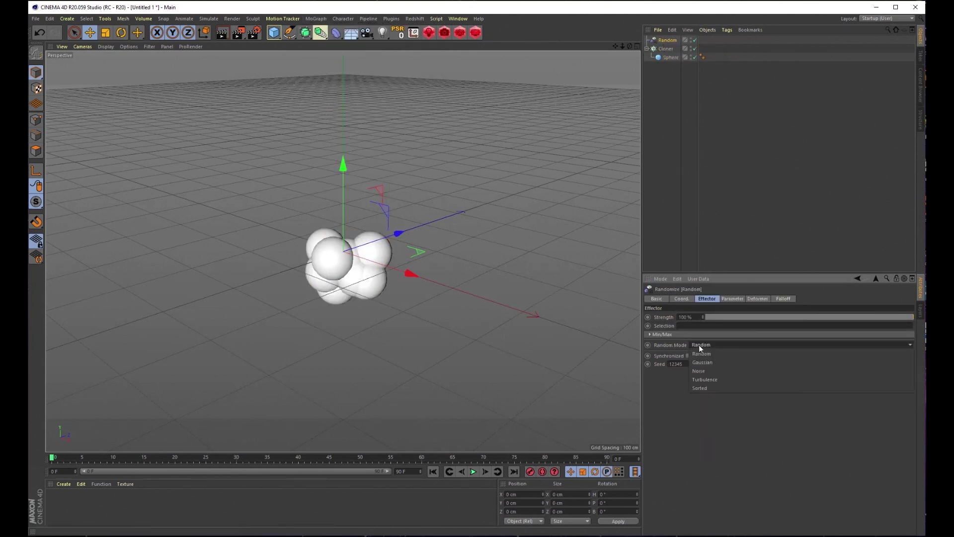
pyautogui.click(695, 371)
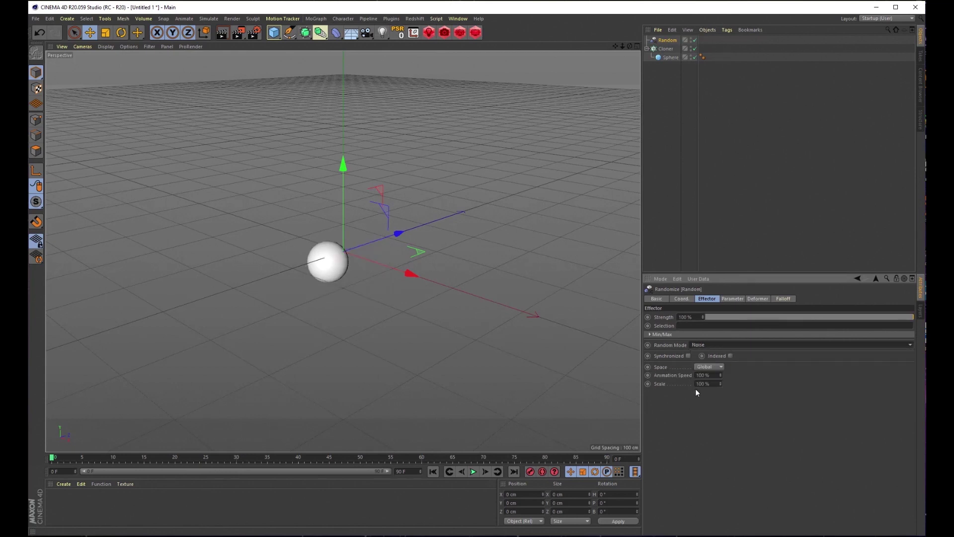
pyautogui.write('20')
pyautogui.press('Return')
pyautogui.click(730, 356)
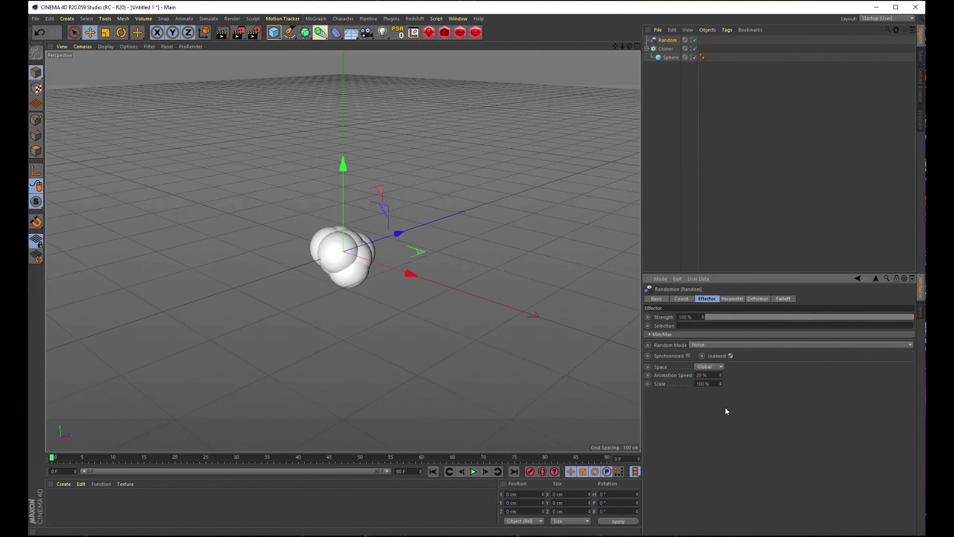
# Set the Random effector's X, Y and Z position variation to 100 cm each.
pyautogui.click(732, 298)
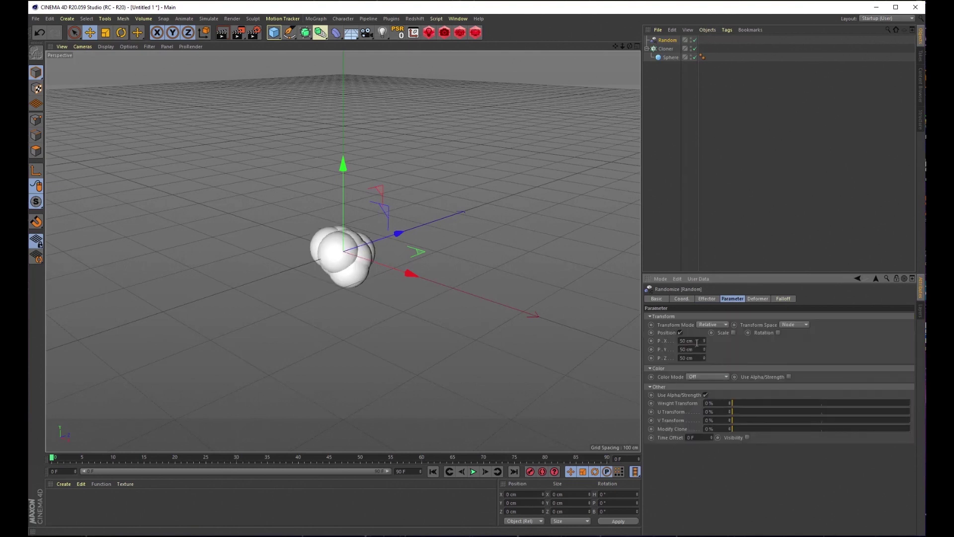
pyautogui.click(690, 341)
pyautogui.write('100')
pyautogui.press('Tab')
pyautogui.write('1')
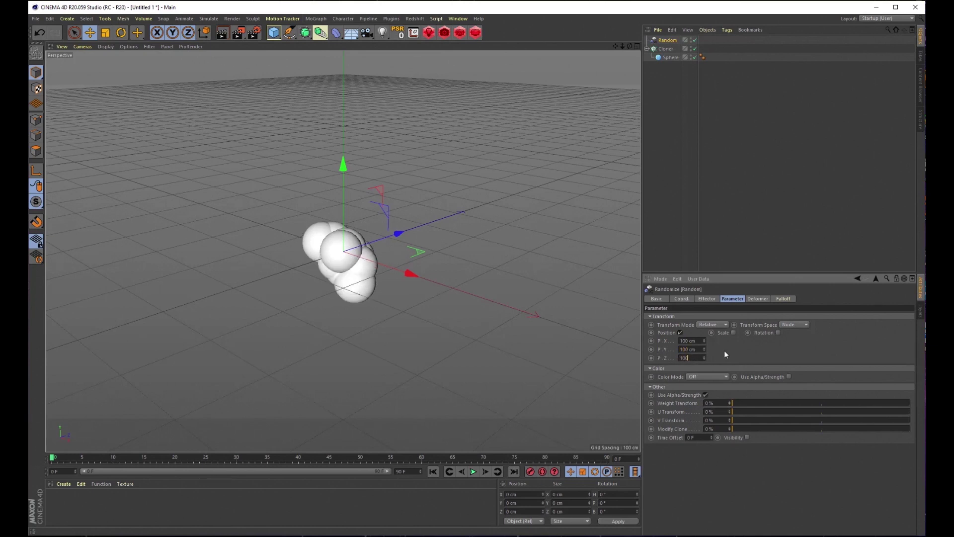
pyautogui.write('00')
pyautogui.press('Return')
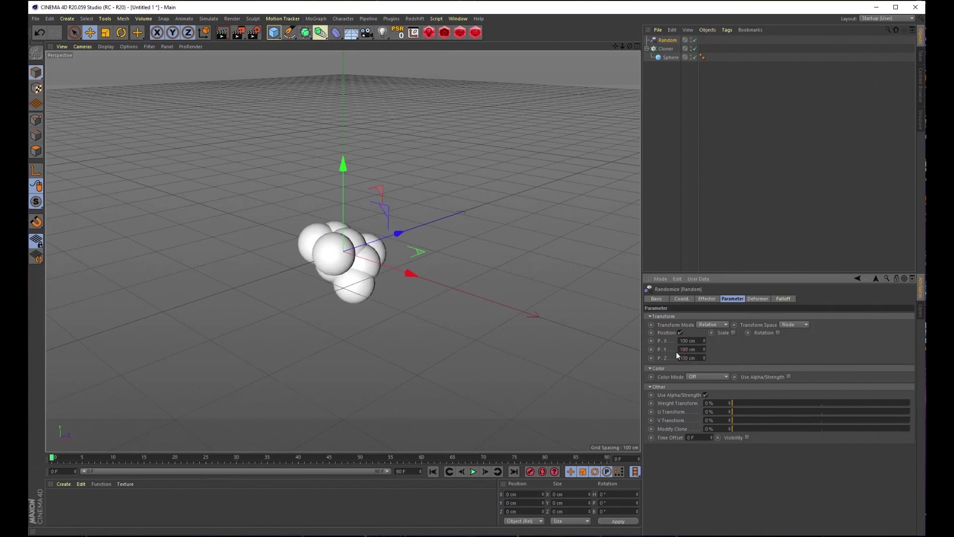
# Enable uniform scale variation of 1 and rotation variation of 90° on all three axes for the Random effector.
pyautogui.click(734, 333)
pyautogui.click(754, 366)
pyautogui.moveTo(775, 354); pyautogui.dragTo(784, 351)
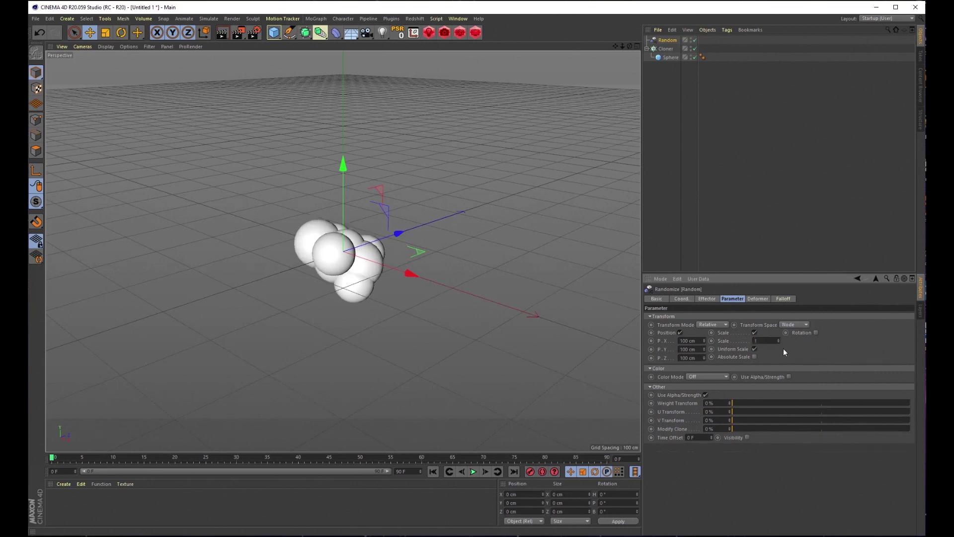
pyautogui.click(816, 332)
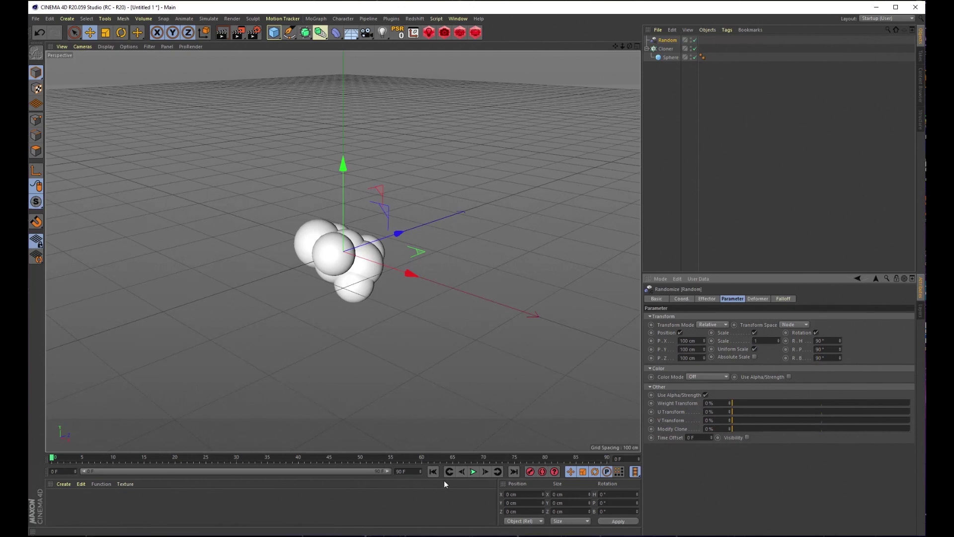
# Preview the clone animation, lengthen the timeline to 180 frames and extend the preview range to its end.
pyautogui.click(473, 472)
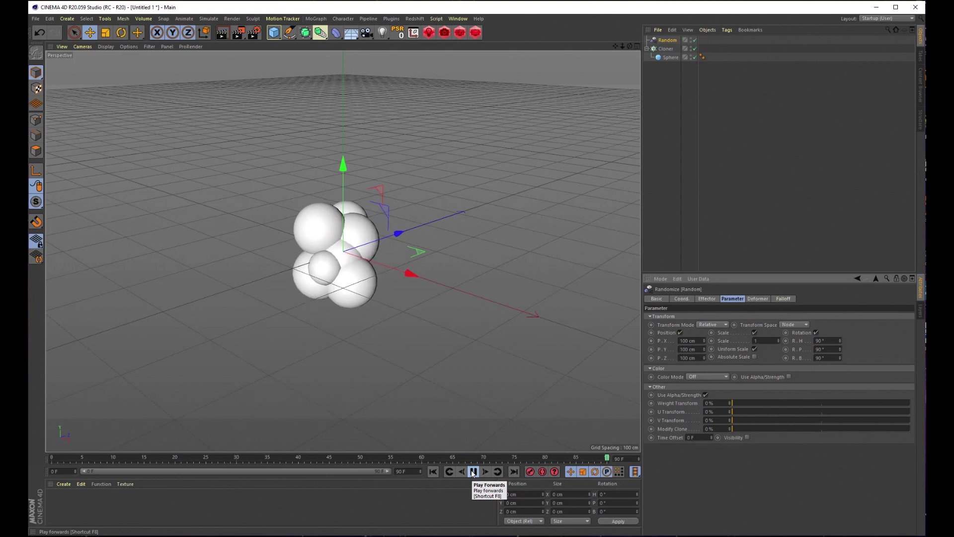
pyautogui.click(474, 472)
pyautogui.write('180')
pyautogui.click(389, 484)
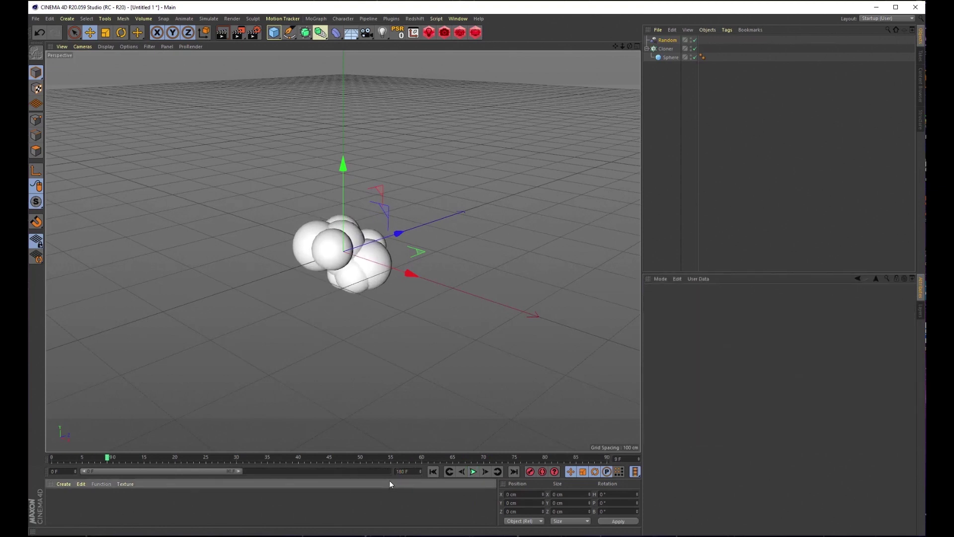
pyautogui.moveTo(239, 470); pyautogui.dragTo(389, 471)
# Play the animation from the first frame to check the clones' motion.
pyautogui.click(433, 472)
pyautogui.click(473, 472)
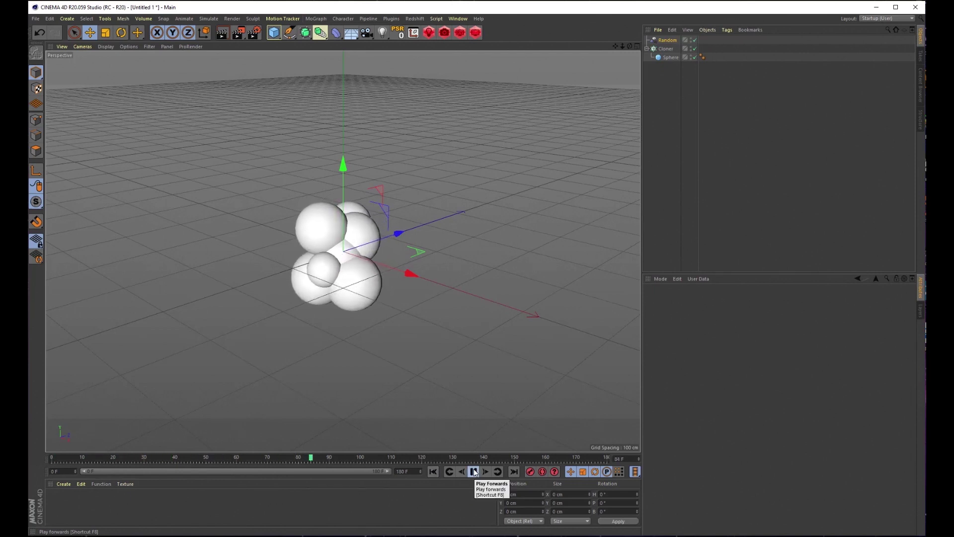
pyautogui.click(475, 473)
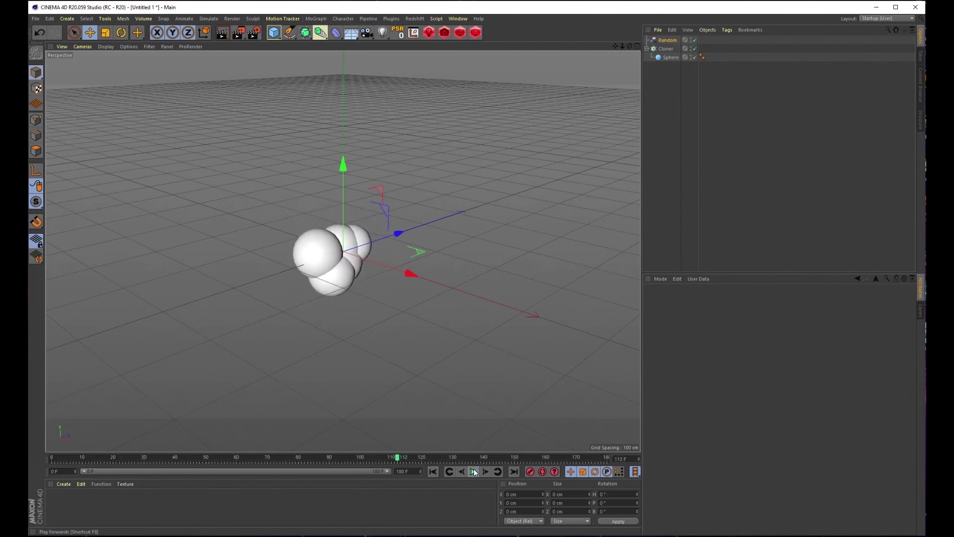
# Add a Displacer deformer and place it under the sphere.
pyautogui.click(672, 58)
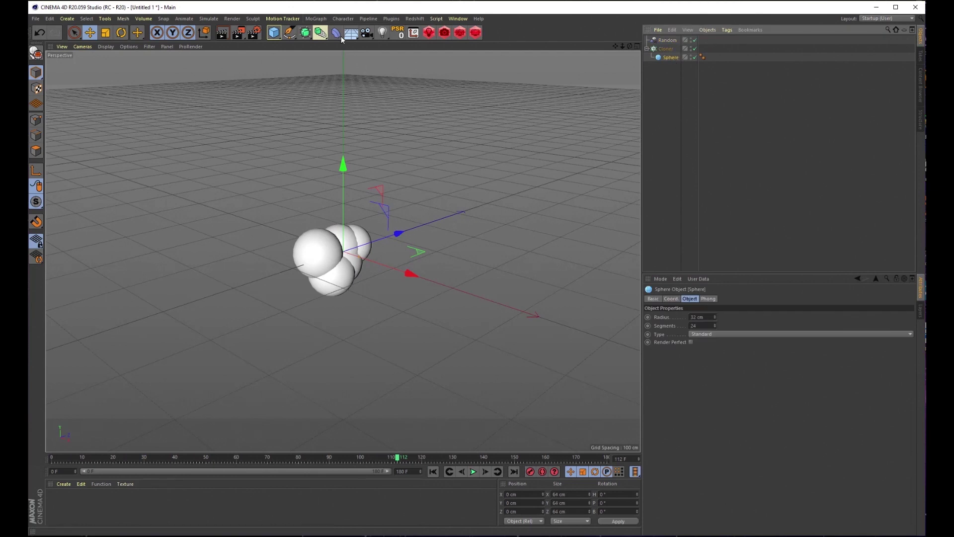
pyautogui.moveTo(337, 34); pyautogui.dragTo(377, 121)
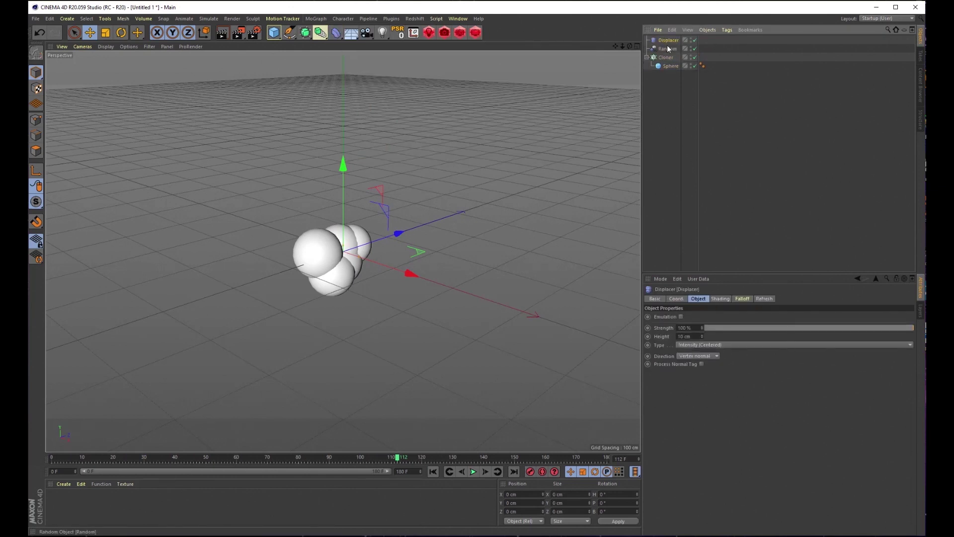
pyautogui.moveTo(668, 40); pyautogui.dragTo(672, 65)
# Assign a Noise shader with animation speed 0.5 to the Displacer and preview the animated surface.
pyautogui.click(720, 299)
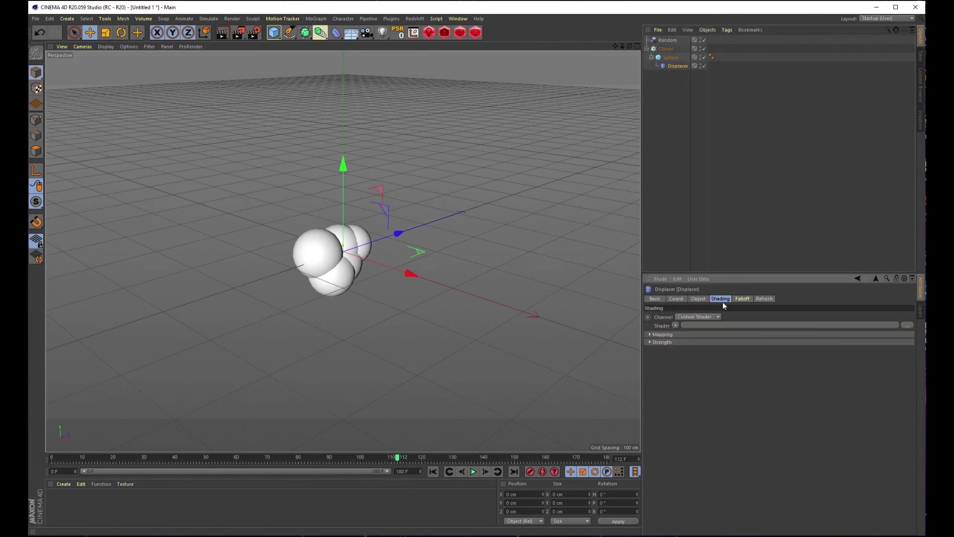
pyautogui.click(675, 325)
pyautogui.click(684, 409)
pyautogui.click(685, 336)
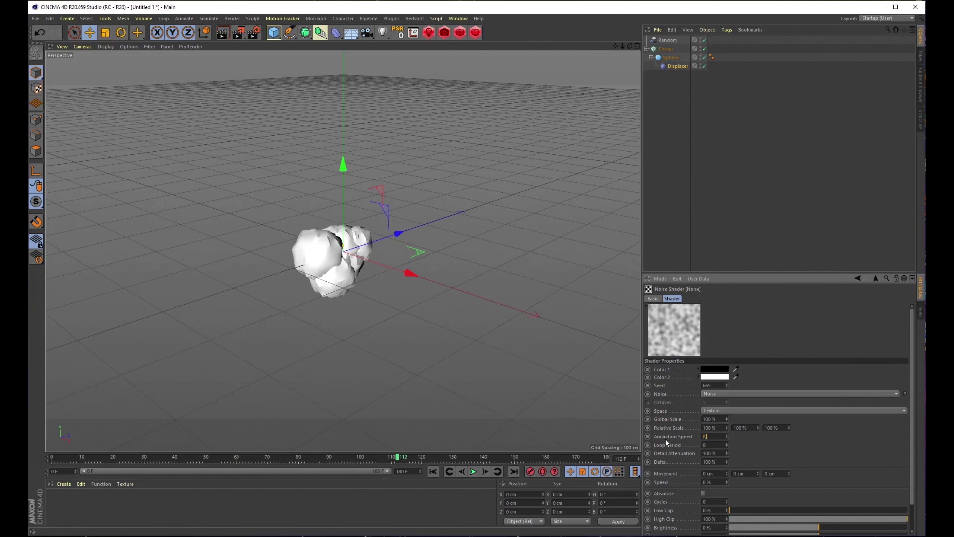
pyautogui.write('0,5')
pyautogui.press('Return')
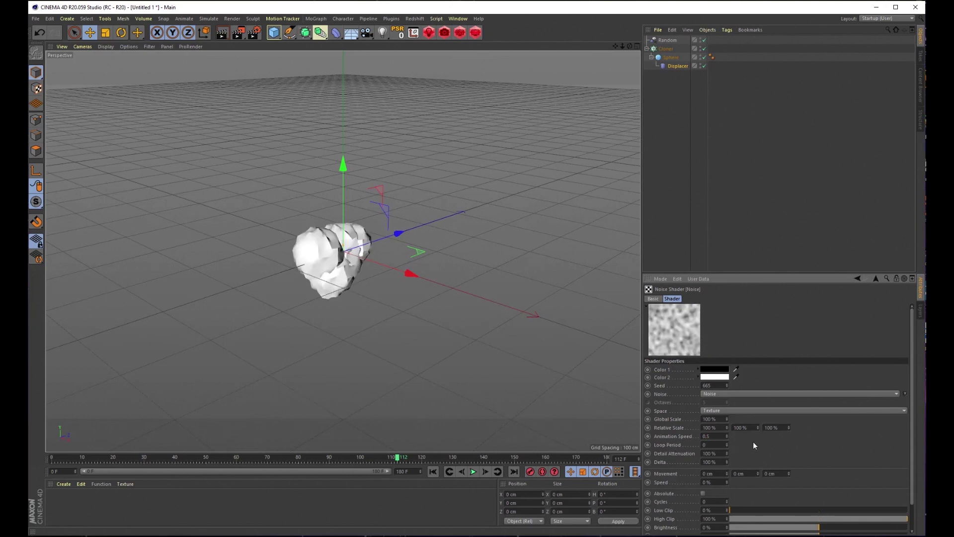
pyautogui.click(473, 471)
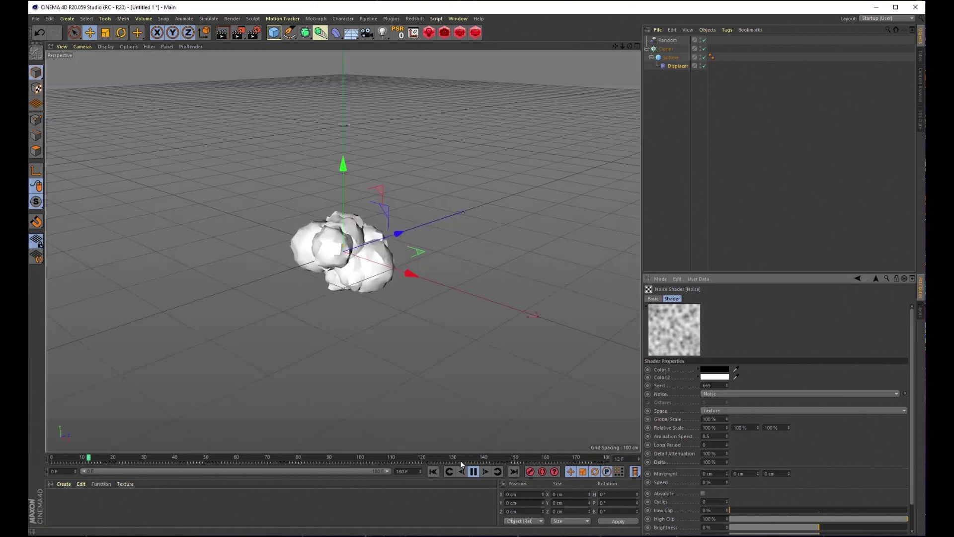
pyautogui.click(474, 472)
# Add a Volume Mesher containing a Volume Builder, and nest the Cloner inside the builder.
pyautogui.click(647, 49)
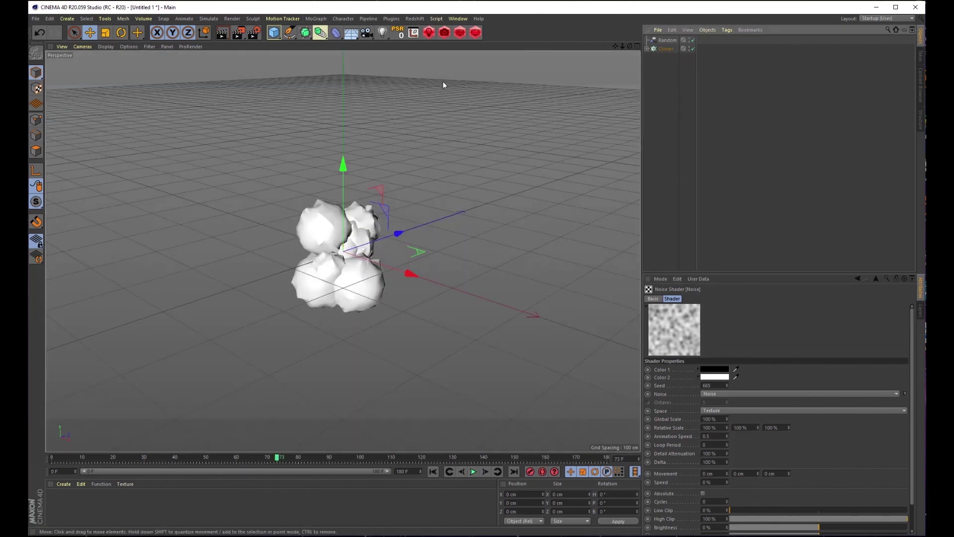
pyautogui.click(321, 34)
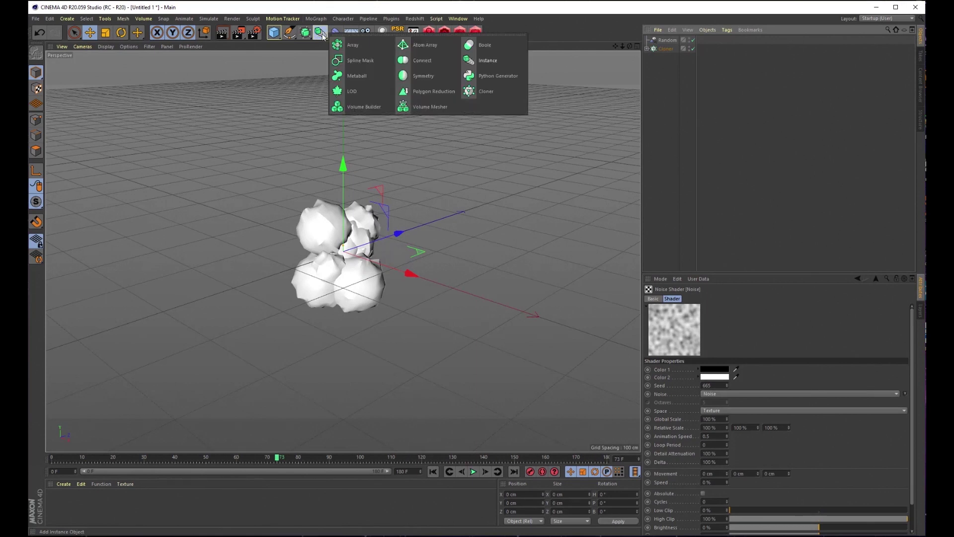
pyautogui.click(430, 106)
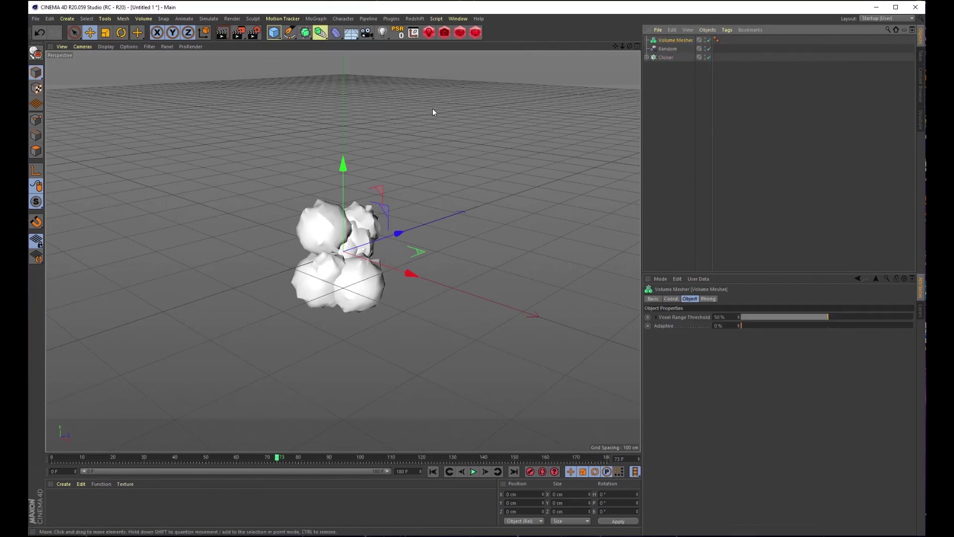
pyautogui.click(322, 35)
pyautogui.click(357, 106)
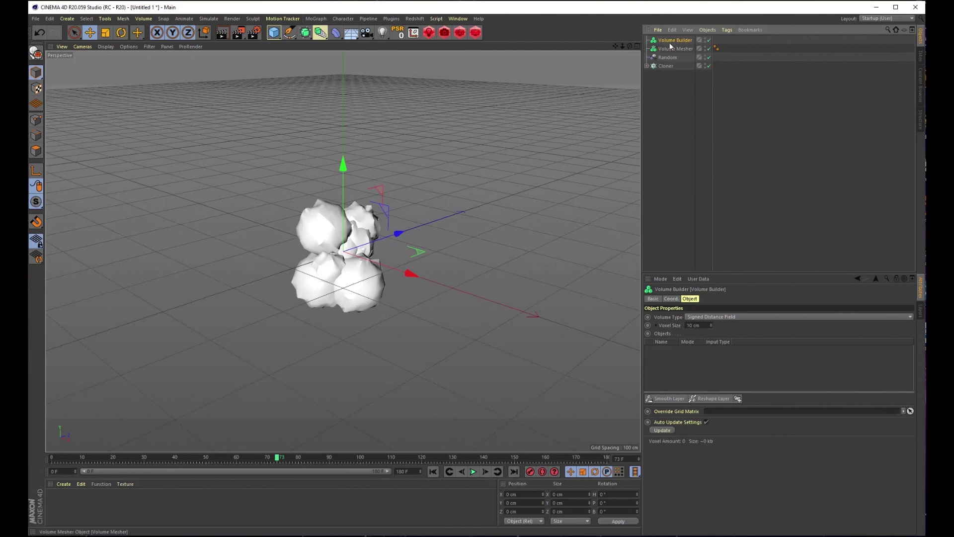
pyautogui.moveTo(677, 48); pyautogui.dragTo(683, 48)
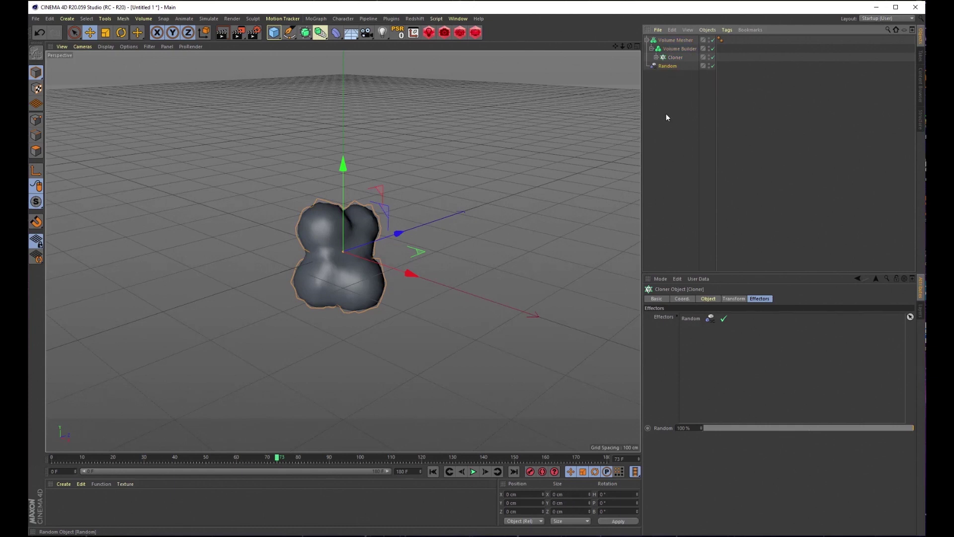
pyautogui.click(668, 65)
# Add a sphere primitive and nest it inside the Volume Builder below the Cloner.
pyautogui.click(684, 49)
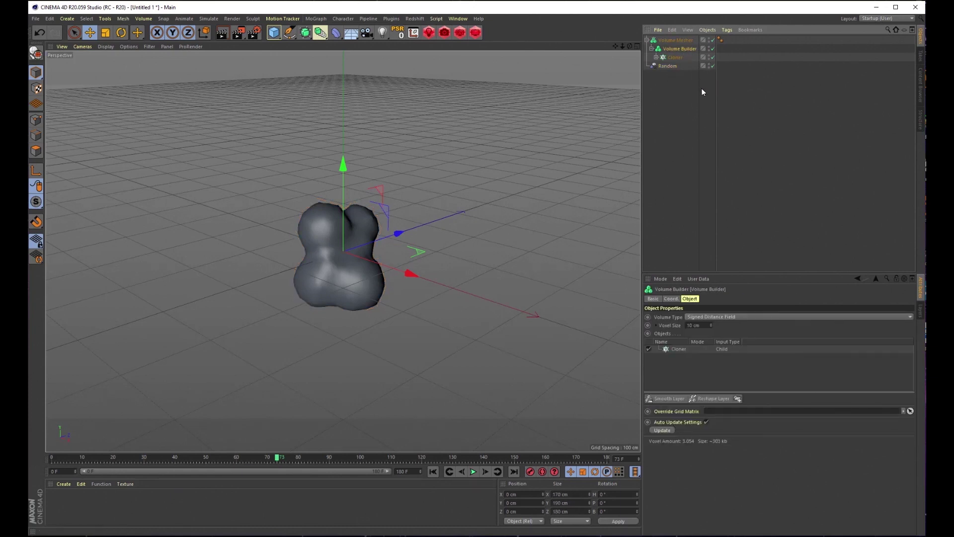
pyautogui.click(274, 32)
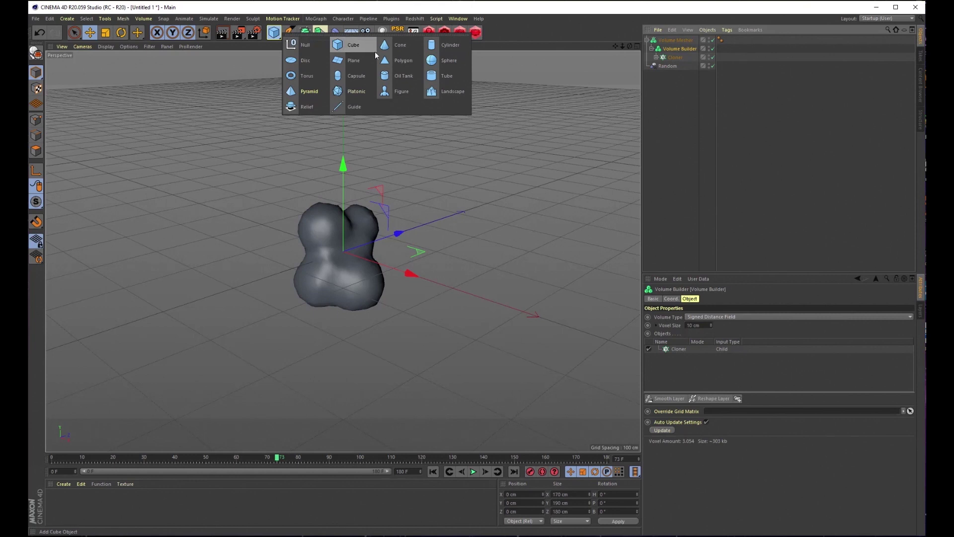
pyautogui.click(441, 61)
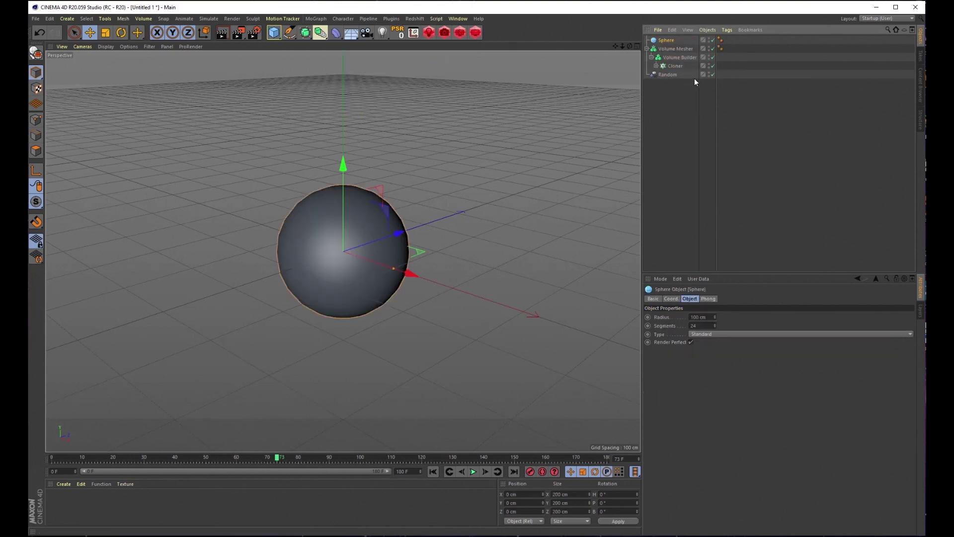
pyautogui.moveTo(675, 64); pyautogui.dragTo(676, 70)
# Order the Cloner above the Sphere in the Volume Builder's object list and set the Cloner's mode to Subtract.
pyautogui.click(675, 50)
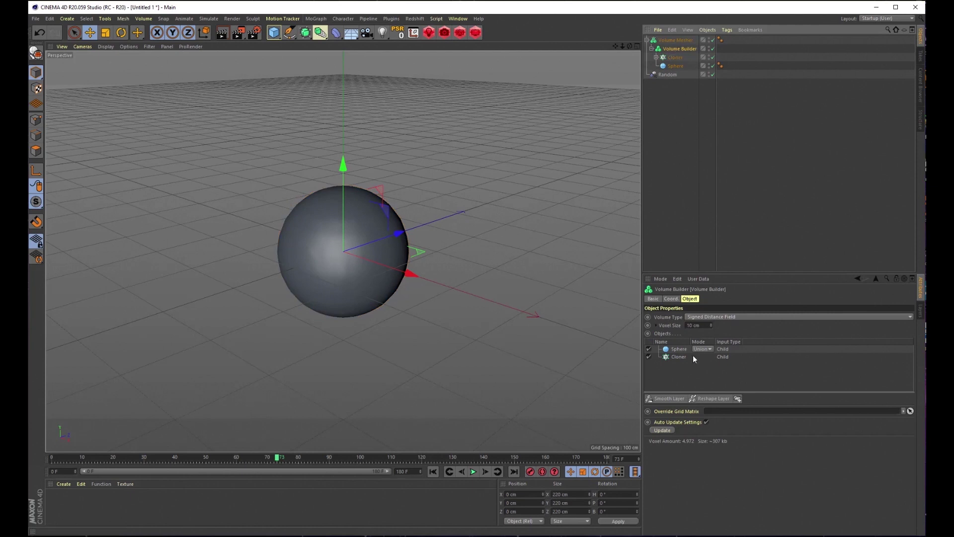
pyautogui.moveTo(684, 351); pyautogui.dragTo(678, 358)
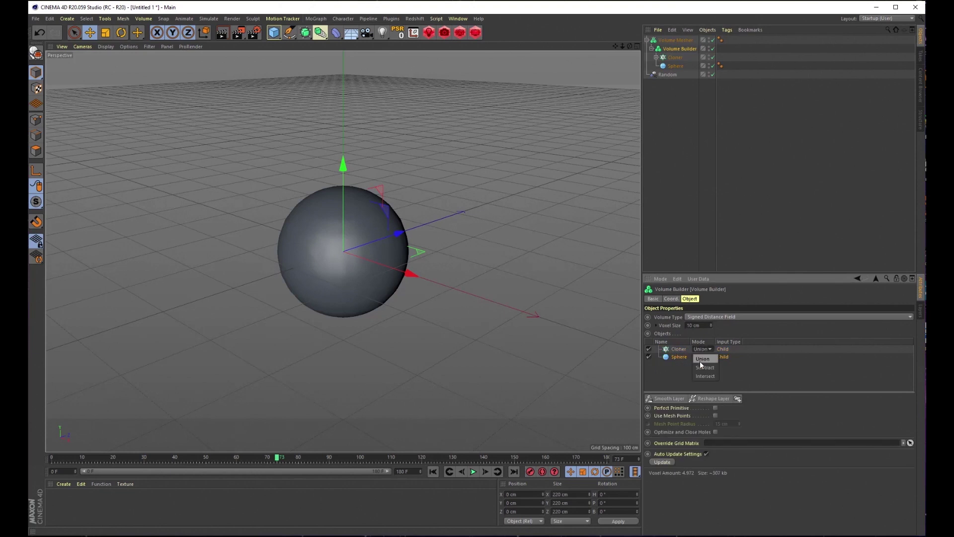
pyautogui.click(702, 367)
# Set the radius of the sphere in the Volume Builder to 86 cm.
pyautogui.click(676, 65)
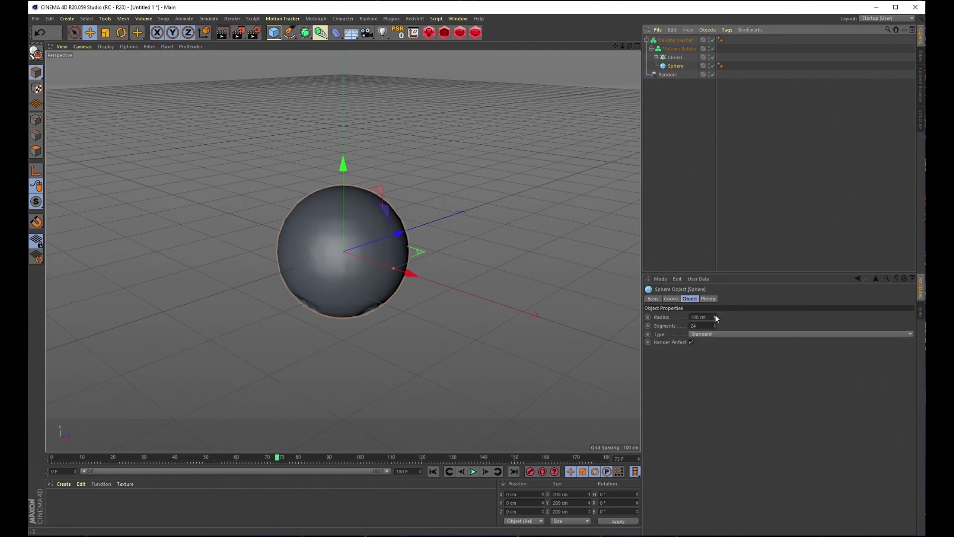
pyautogui.moveTo(715, 315); pyautogui.dragTo(715, 326)
pyautogui.moveTo(623, 47); pyautogui.dragTo(343, 251)
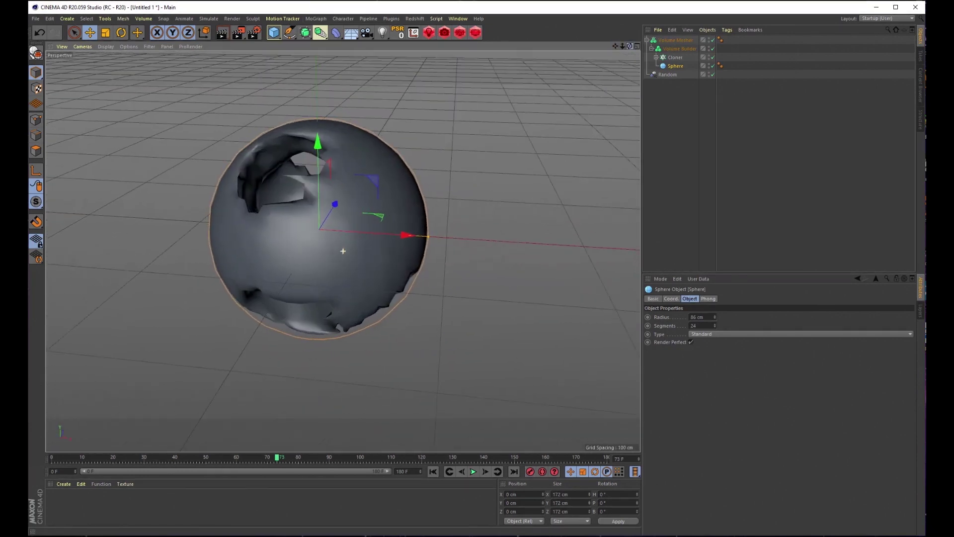
pyautogui.moveTo(619, 46); pyautogui.dragTo(615, 46)
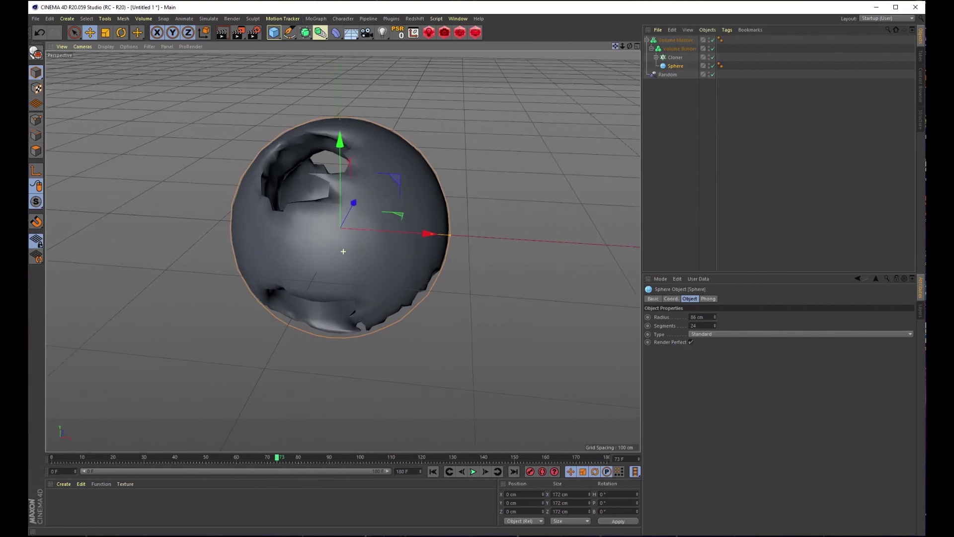
# Set the Volume Builder's voxel size to 2 cm and enable Perfect Primitive for its Sphere entry.
pyautogui.click(680, 49)
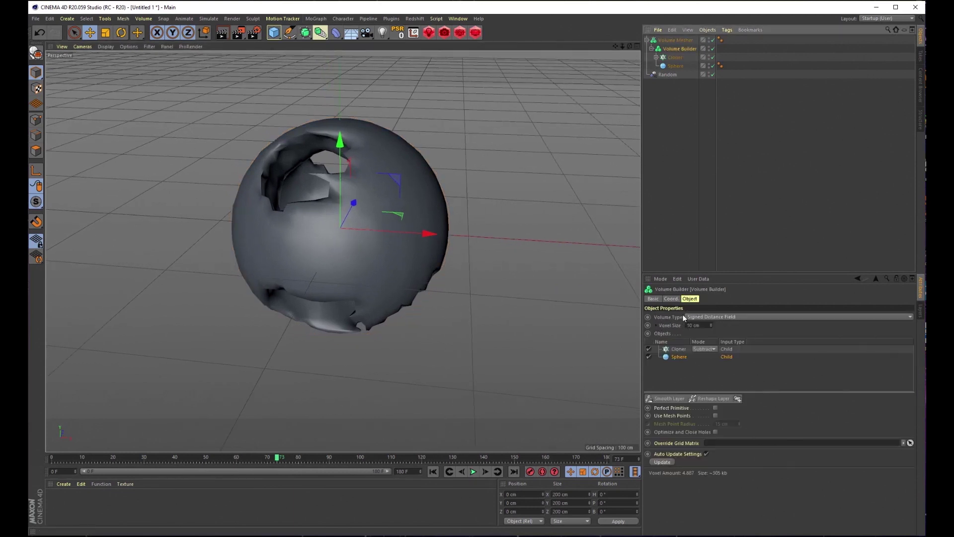
pyautogui.moveTo(732, 274); pyautogui.dragTo(731, 208)
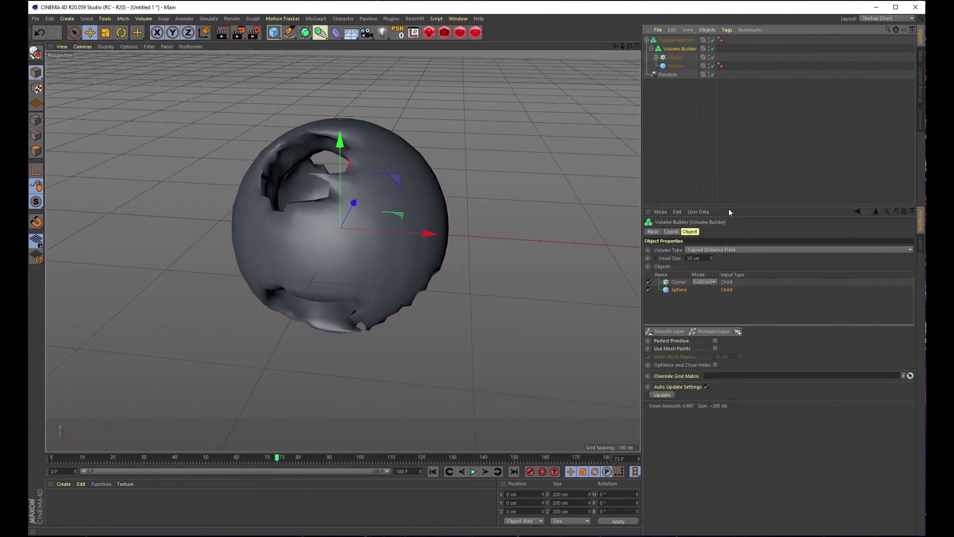
pyautogui.doubleClick(697, 258)
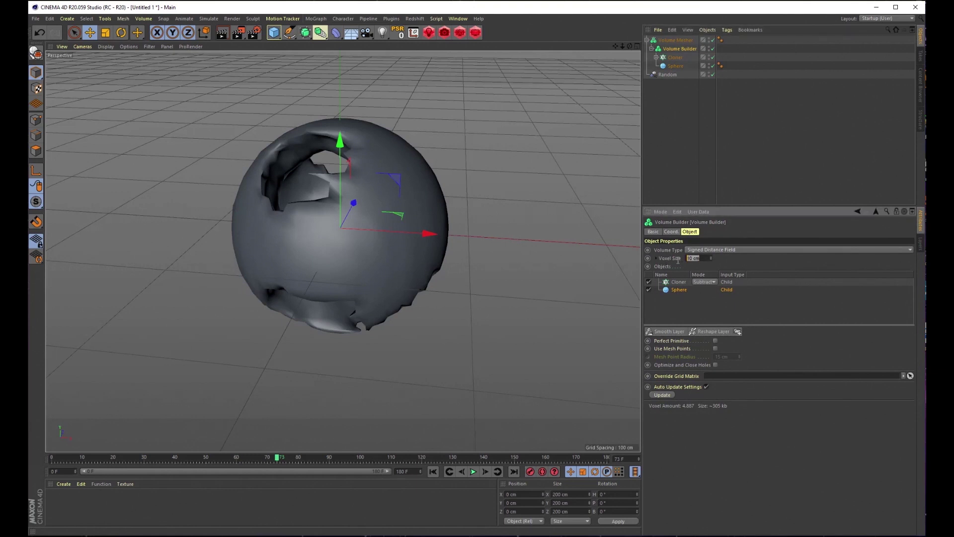
pyautogui.write('2')
pyautogui.press('Return')
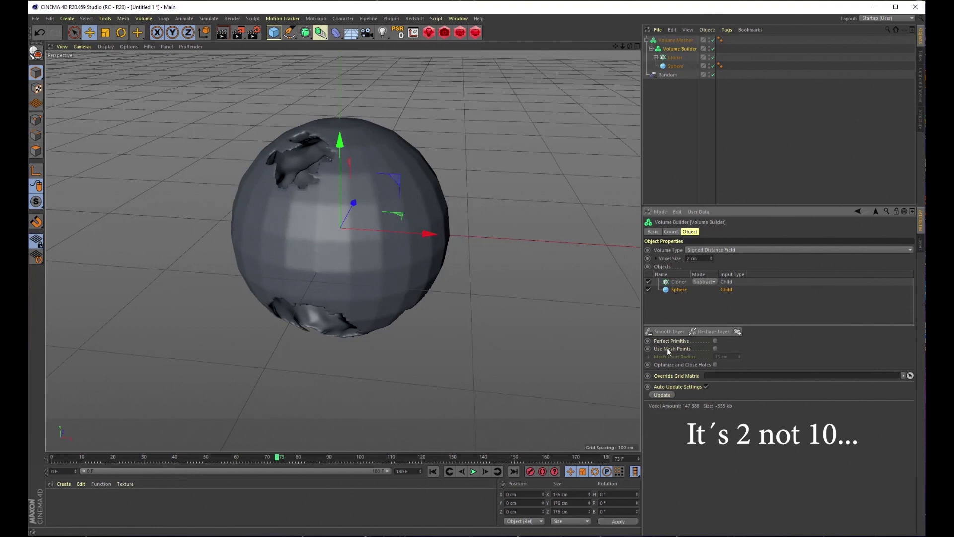
pyautogui.click(716, 341)
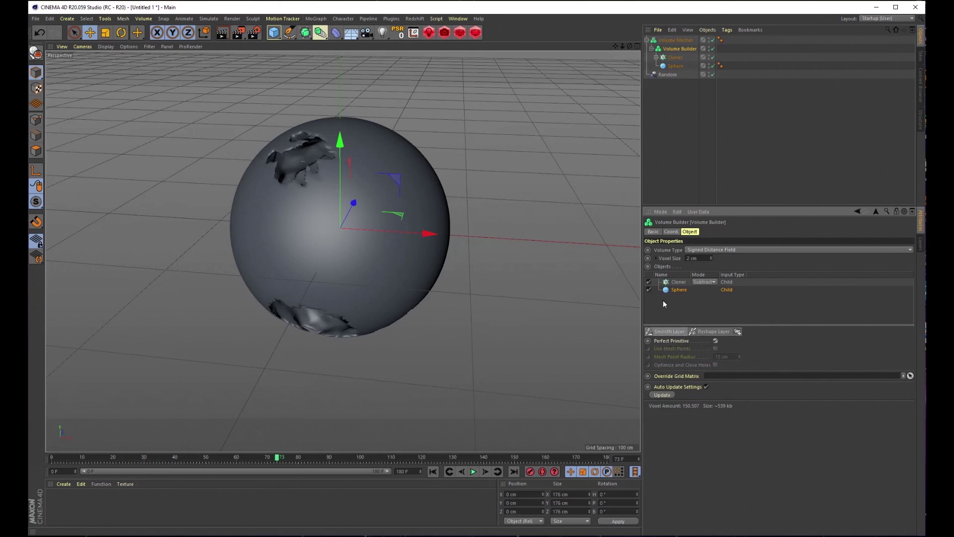
# Add a Smooth Layer above the Cloner in the Volume Builder and set its voxel distance to 1.
pyautogui.click(664, 331)
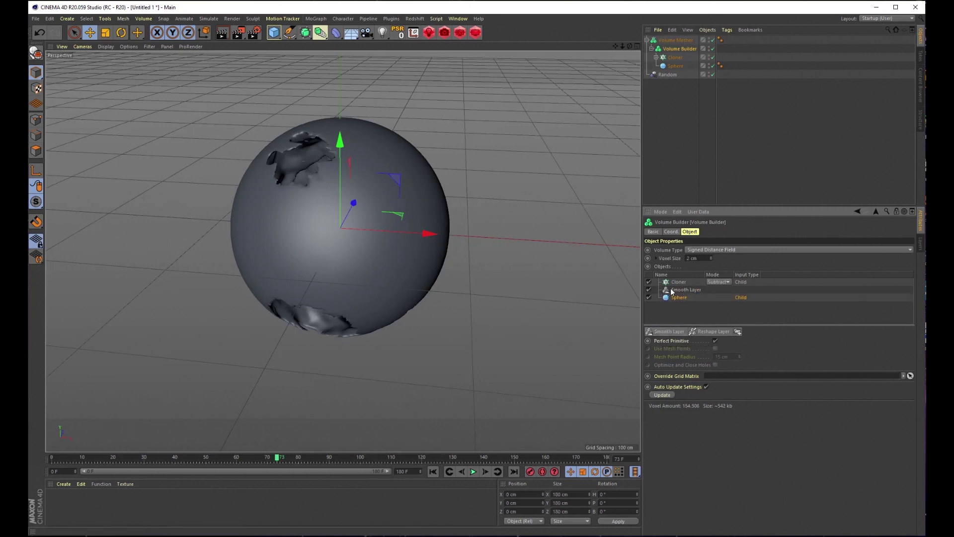
pyautogui.moveTo(676, 291); pyautogui.dragTo(681, 280)
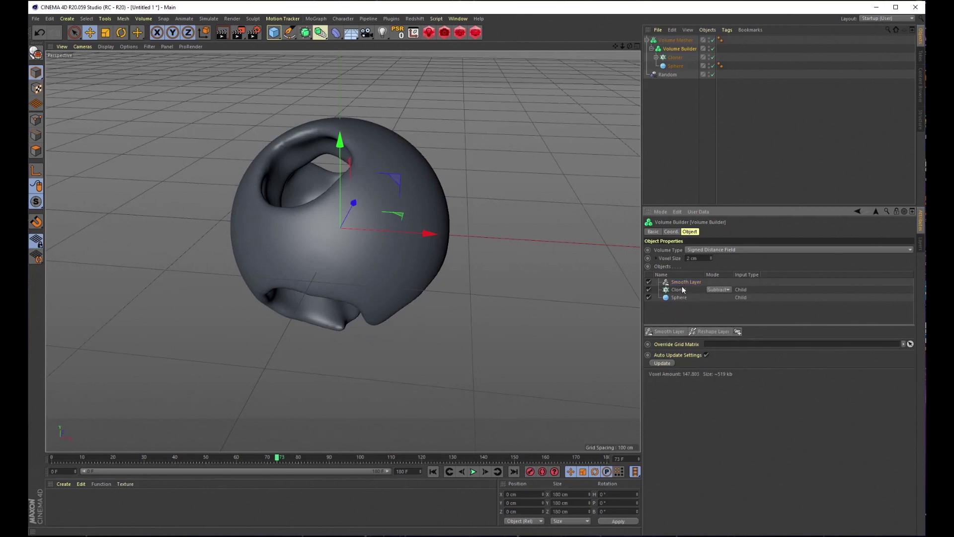
pyautogui.click(683, 283)
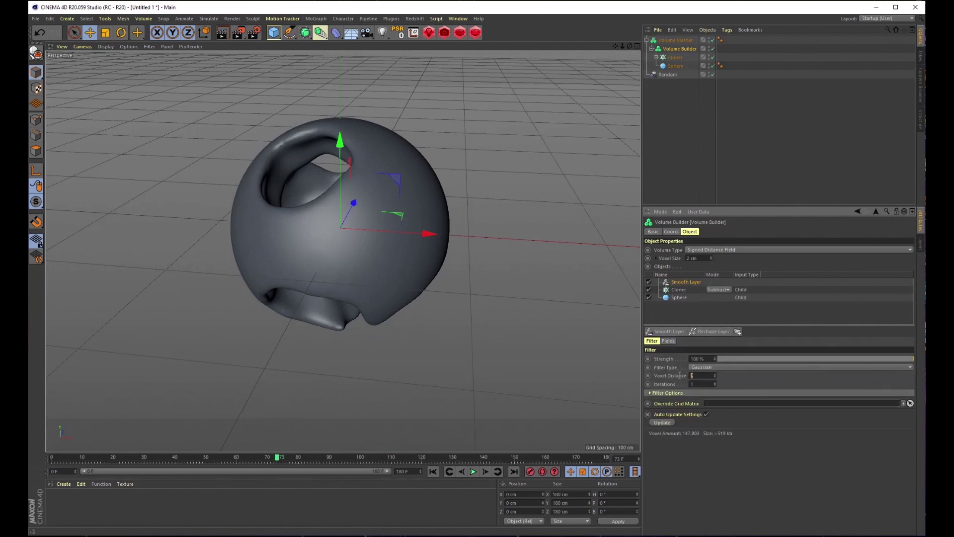
pyautogui.press('Return')
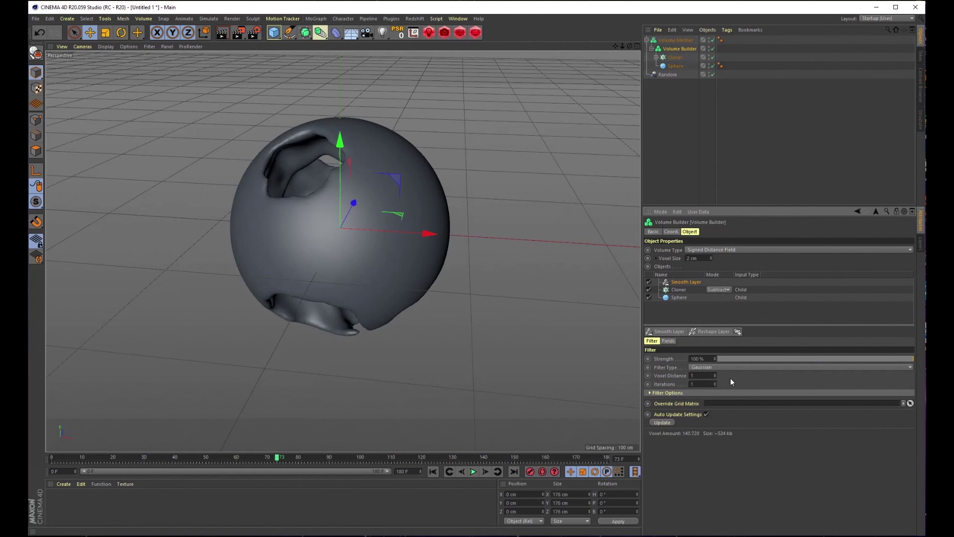
pyautogui.click(715, 374)
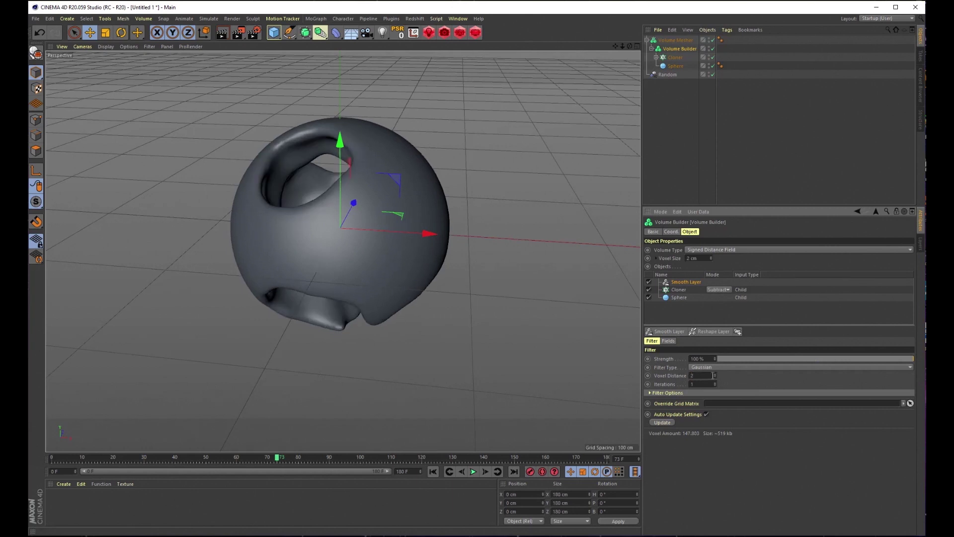
pyautogui.hotkey('ctrl', 'z')
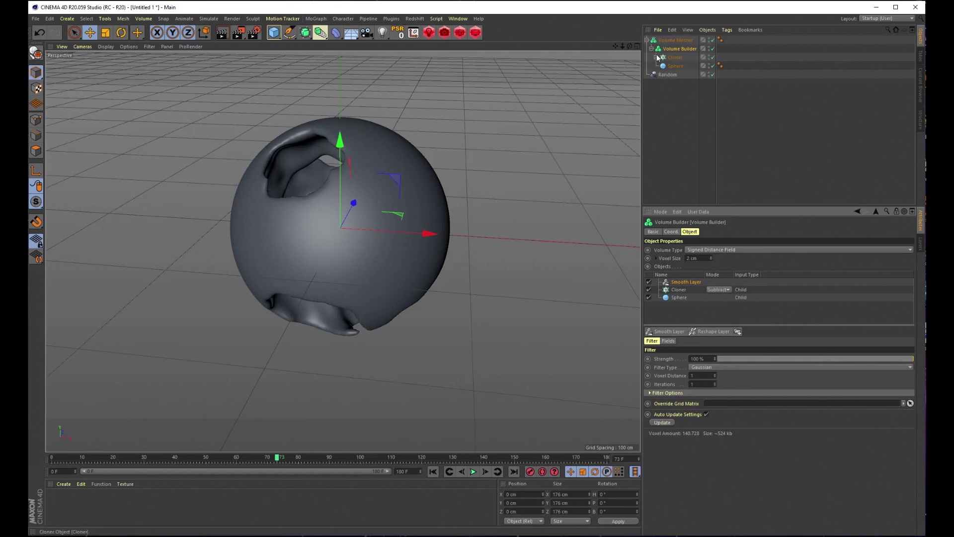
# Collapse and select the Volume Mesher, and enable an interactive render region enlarged to frame the whole carved sphere.
pyautogui.click(647, 40)
pyautogui.click(675, 40)
pyautogui.keyDown('alt'); pyautogui.moveTo(318, 249); pyautogui.dragTo(350, 251); pyautogui.keyUp('alt')
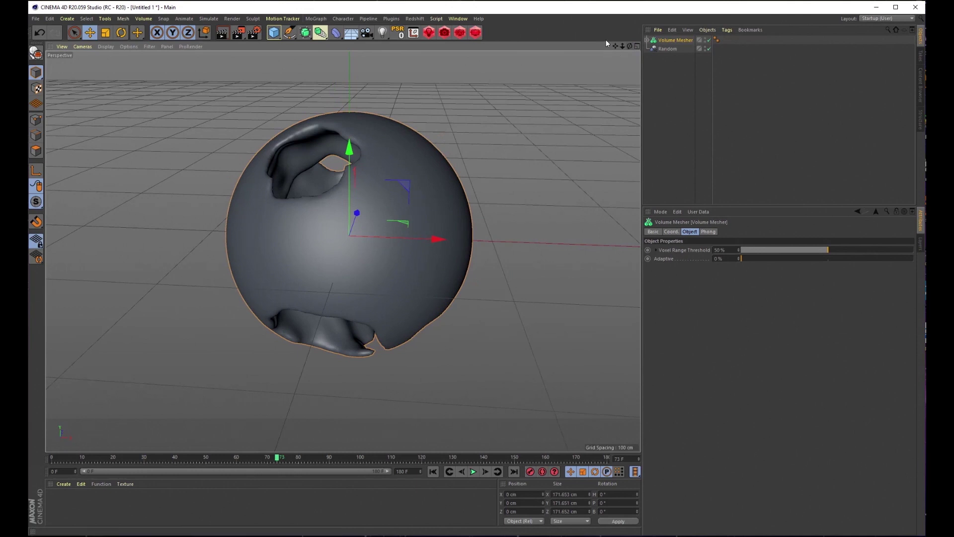
pyautogui.click(237, 33)
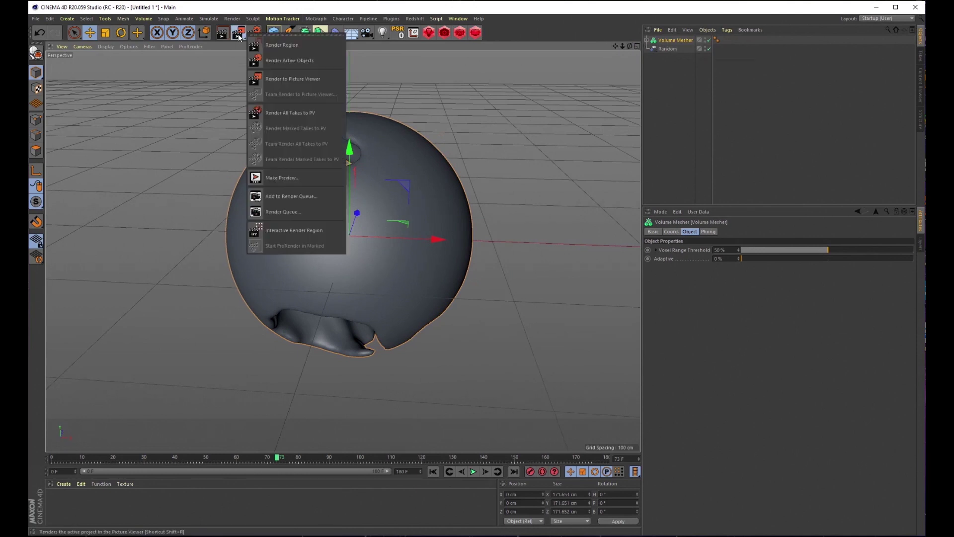
pyautogui.click(276, 229)
pyautogui.moveTo(195, 151); pyautogui.dragTo(168, 79)
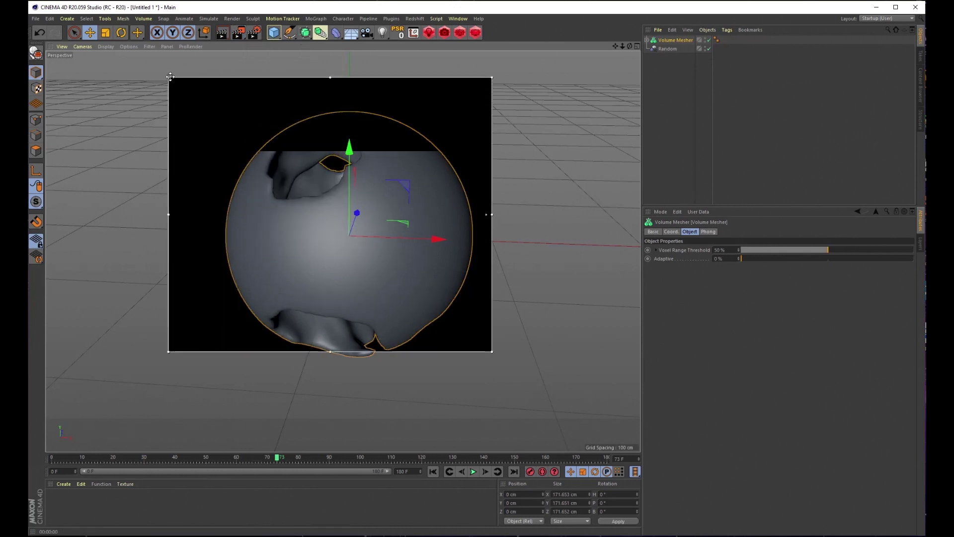
pyautogui.moveTo(494, 353); pyautogui.dragTo(537, 398)
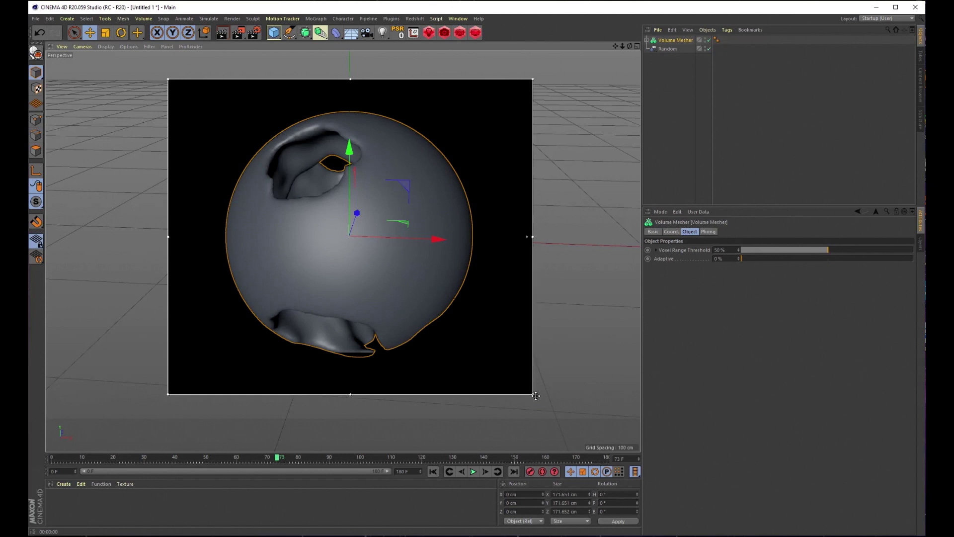
# Create a material on the Volume Mesher, disable its Color and Reflectance channels, and enable Luminance.
pyautogui.doubleClick(74, 503)
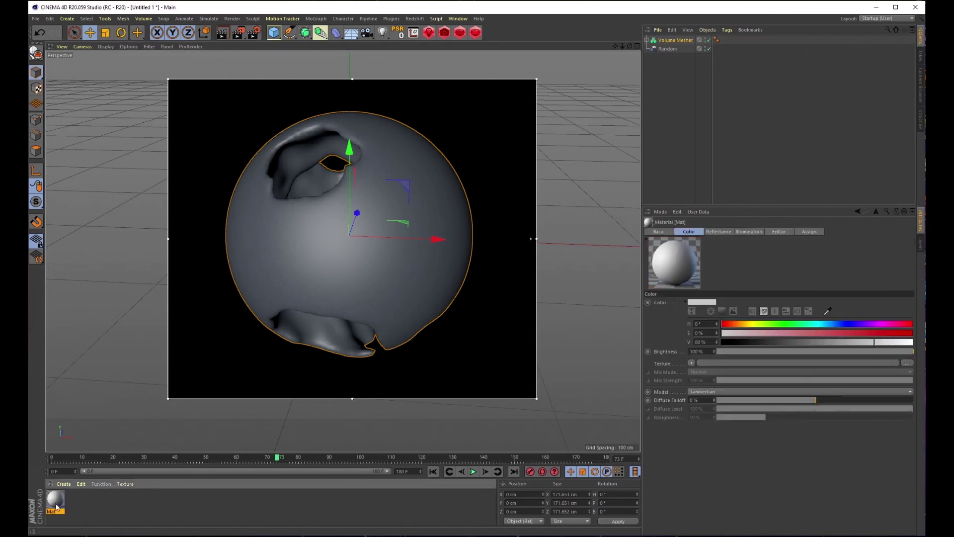
pyautogui.moveTo(682, 48); pyautogui.dragTo(696, 41)
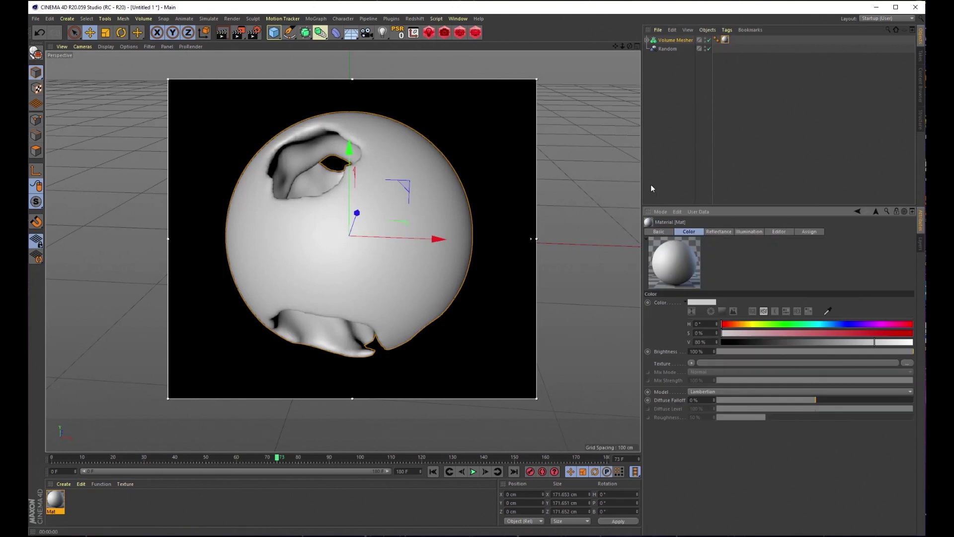
pyautogui.moveTo(643, 186); pyautogui.dragTo(600, 186)
pyautogui.click(617, 231)
pyautogui.click(642, 319)
pyautogui.click(642, 334)
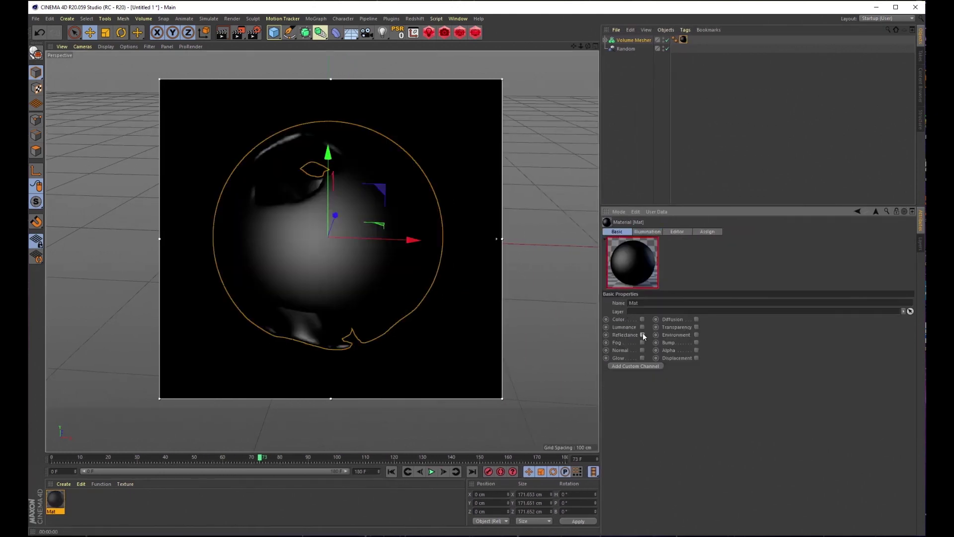
pyautogui.click(643, 327)
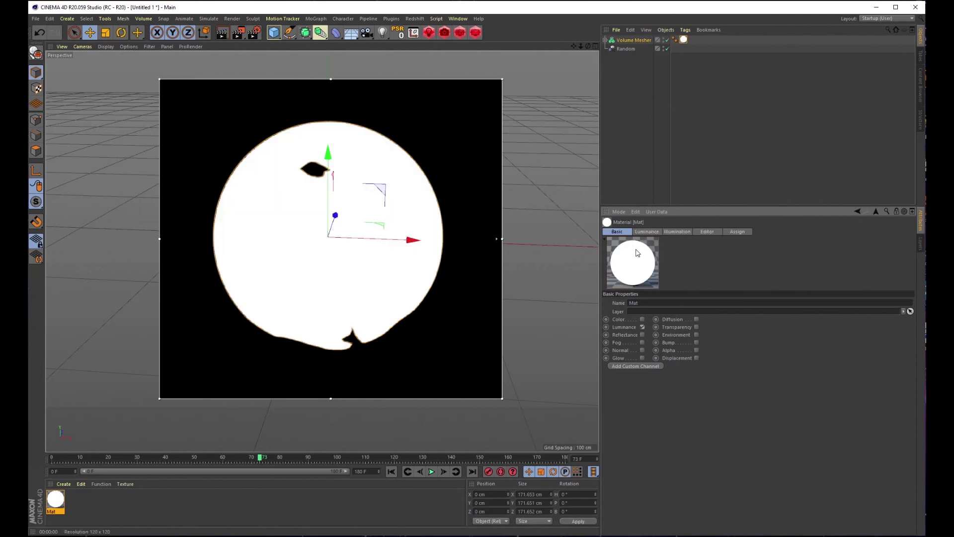
# Load a Gradient shader as the texture of the material's Luminance channel.
pyautogui.click(643, 232)
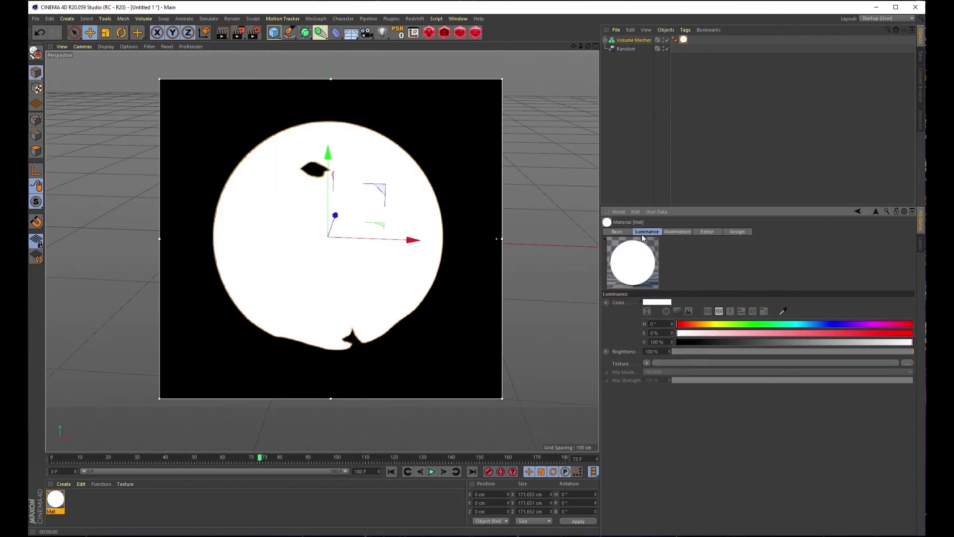
pyautogui.click(645, 363)
pyautogui.click(646, 451)
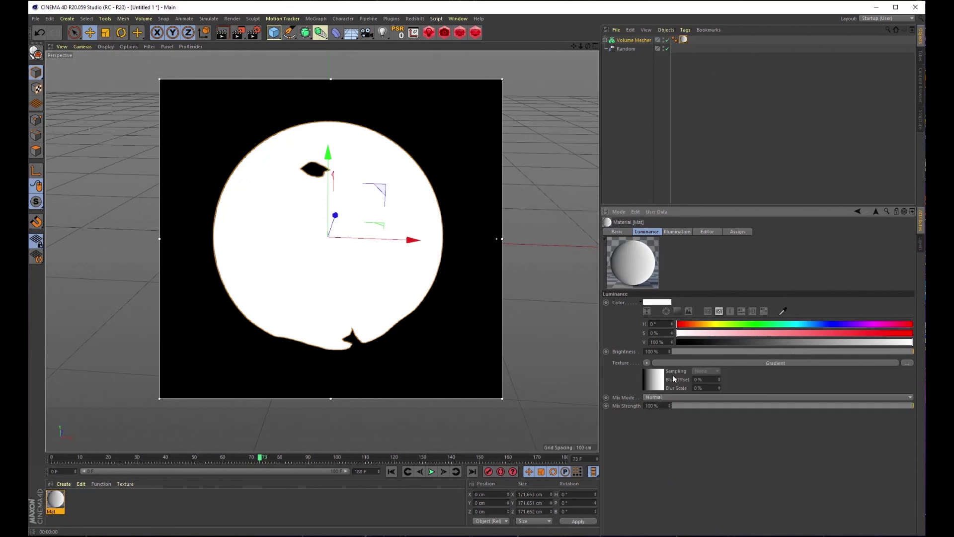
# Set the Gradient shader's type to 3D - Spherical and its first start coordinate to 0 cm.
pyautogui.click(681, 362)
pyautogui.click(647, 326)
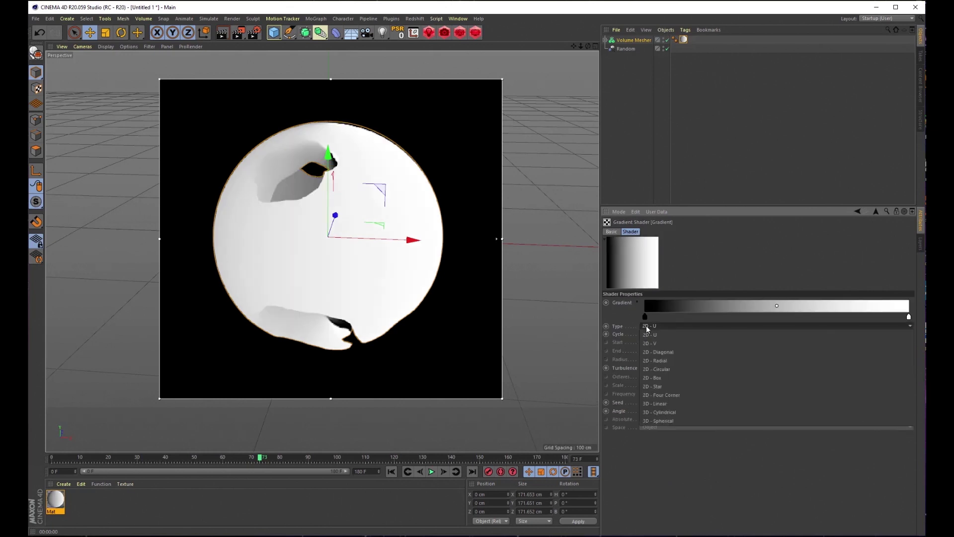
pyautogui.click(660, 420)
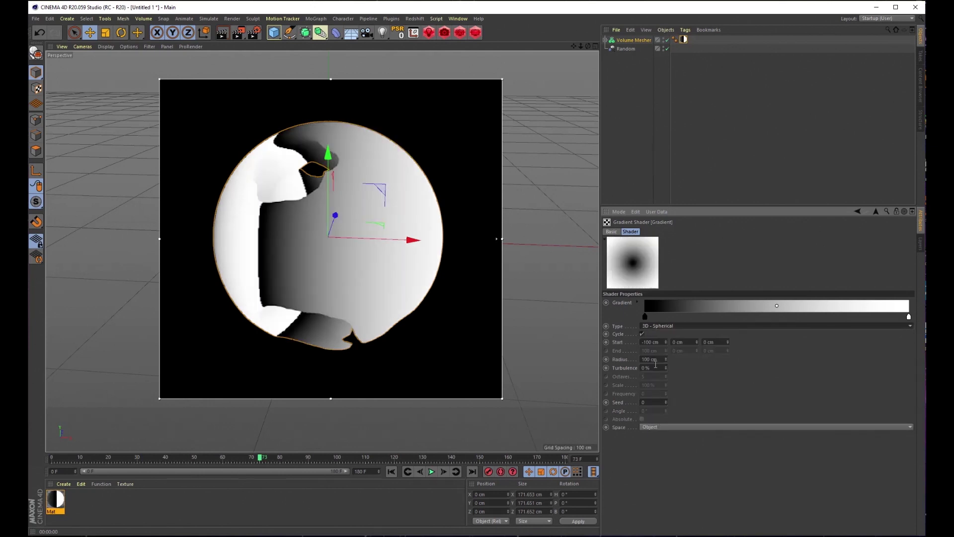
pyautogui.doubleClick(652, 342)
pyautogui.write('0')
pyautogui.press('Return')
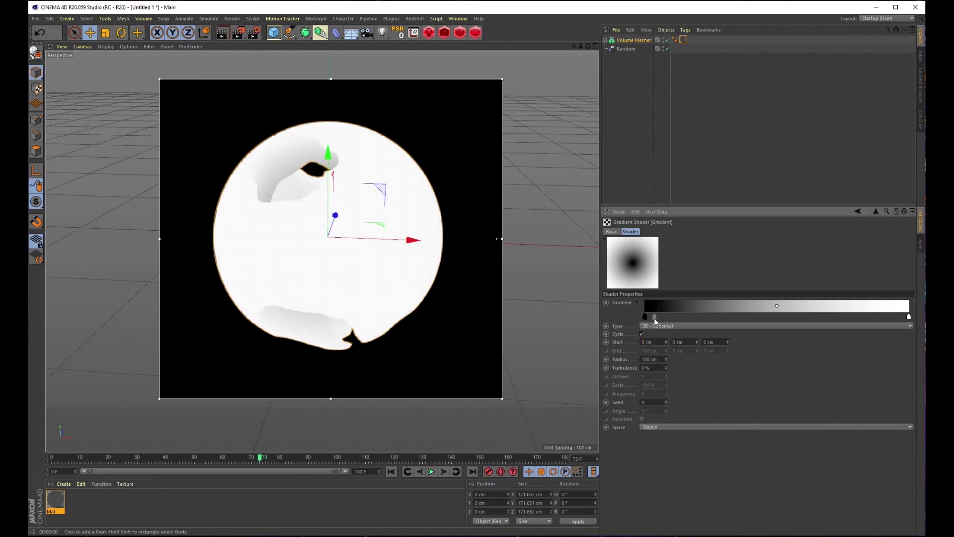
# Load the Pattern 2 preset into the shader's gradient.
pyautogui.click(638, 303)
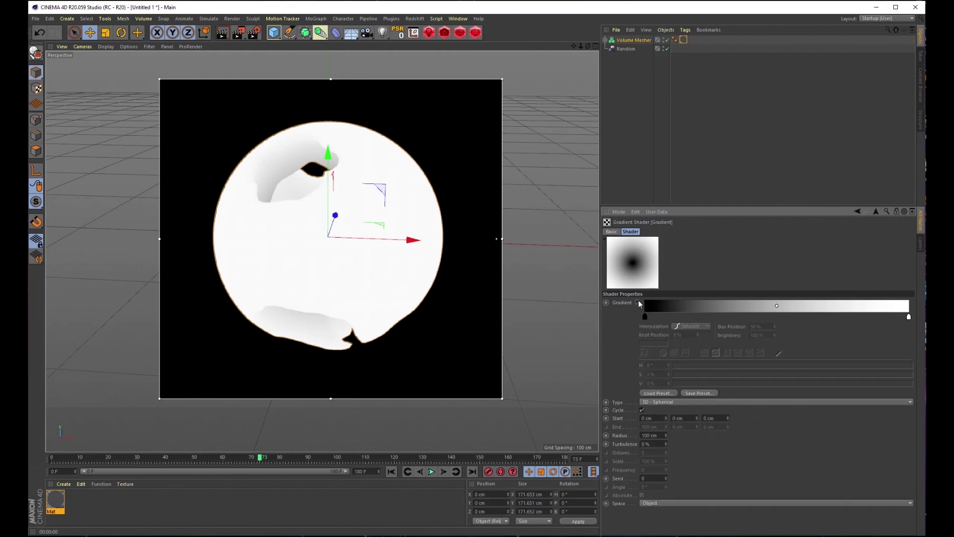
pyautogui.click(647, 394)
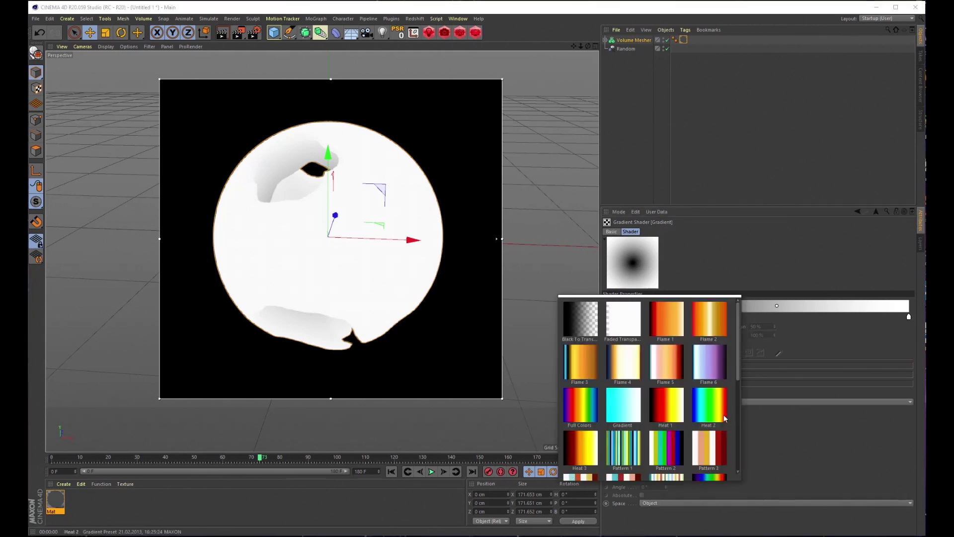
pyautogui.moveTo(739, 369)
pyautogui.mouseDown()
pyautogui.moveTo(741, 426)
pyautogui.moveTo(741, 386)
pyautogui.mouseUp()
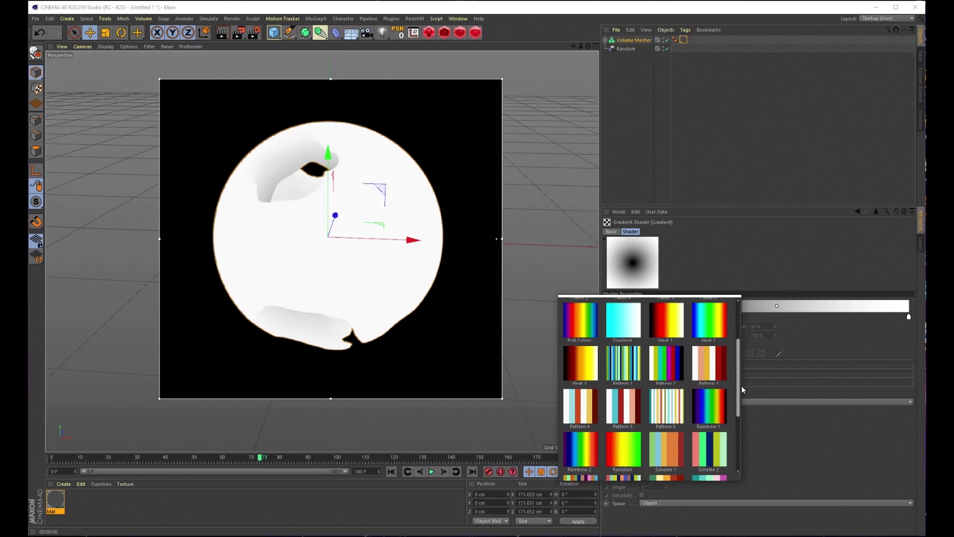
pyautogui.click(664, 366)
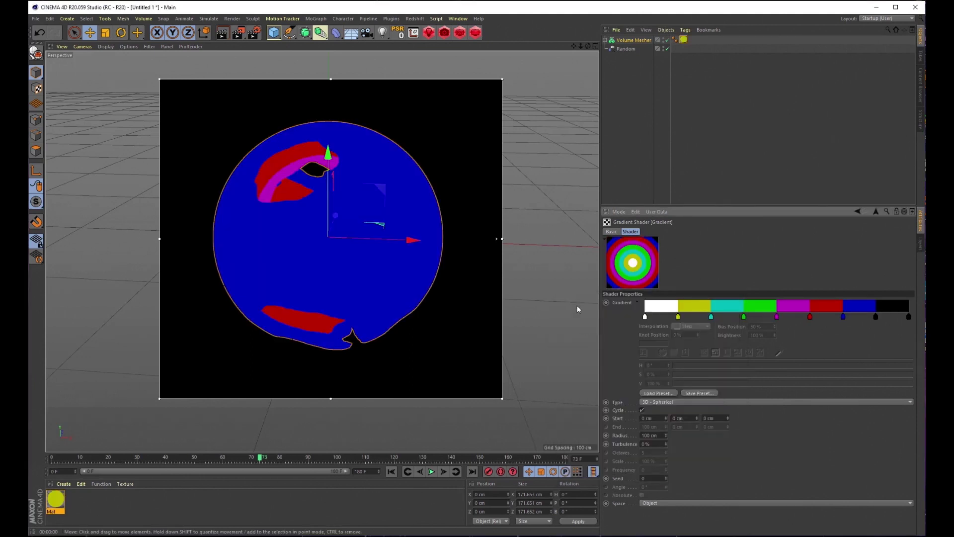
# Play the animation from the first frame and scrub to frame 86 to check the colored cavities.
pyautogui.moveTo(588, 46); pyautogui.dragTo(581, 56)
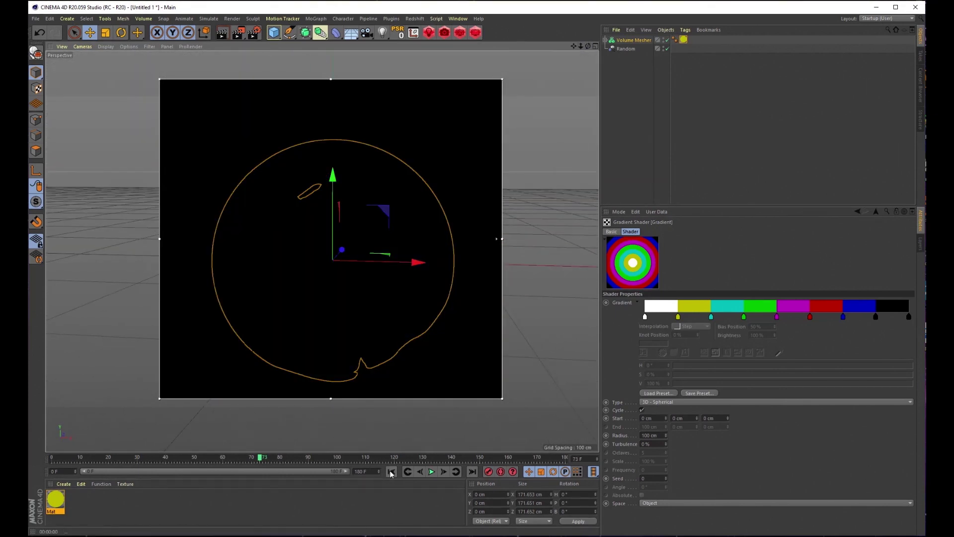
pyautogui.click(391, 472)
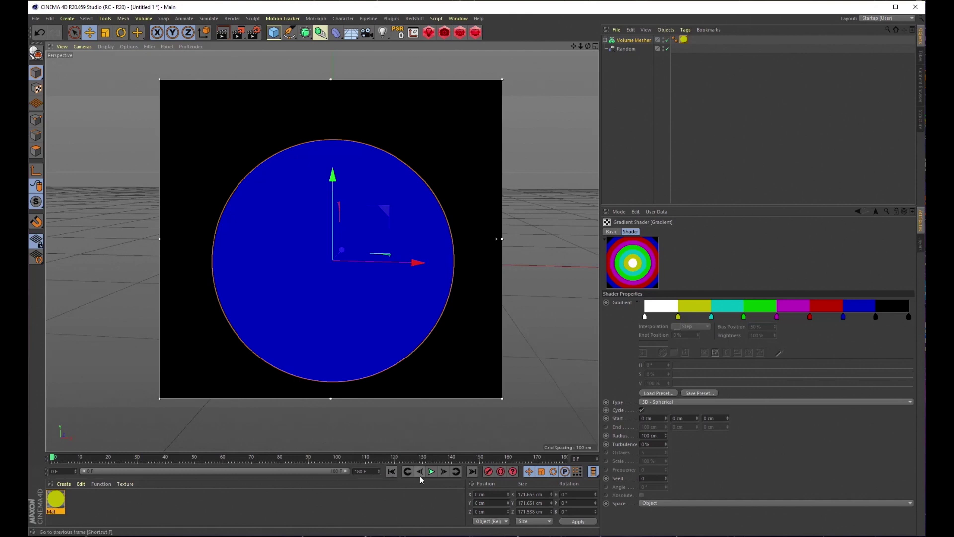
pyautogui.click(432, 472)
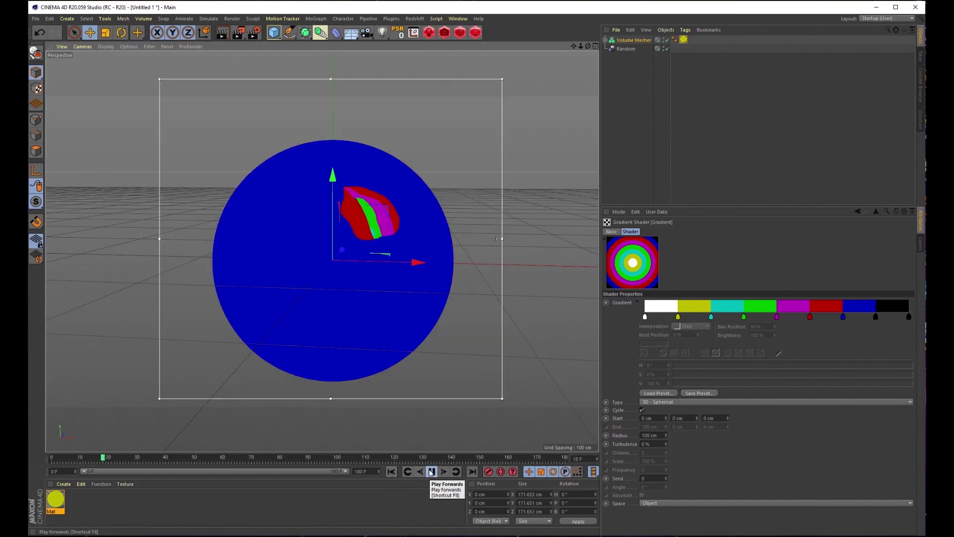
pyautogui.moveTo(420, 458); pyautogui.dragTo(297, 456)
# Set the radius of the cloned sphere inside the Cloner to 40 cm and go to frame 78.
pyautogui.click(605, 40)
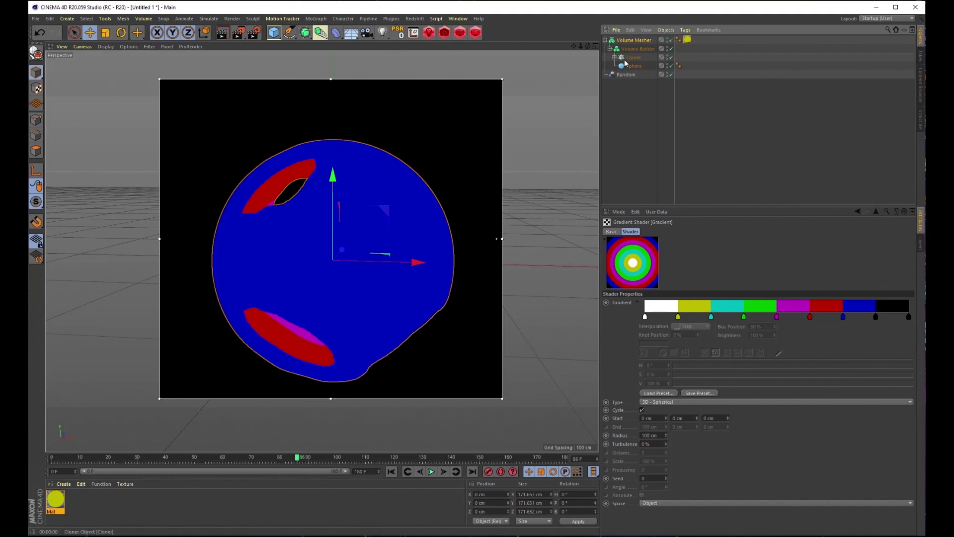
pyautogui.click(630, 66)
pyautogui.click(615, 58)
pyautogui.click(638, 66)
pyautogui.write('40')
pyautogui.press('Return')
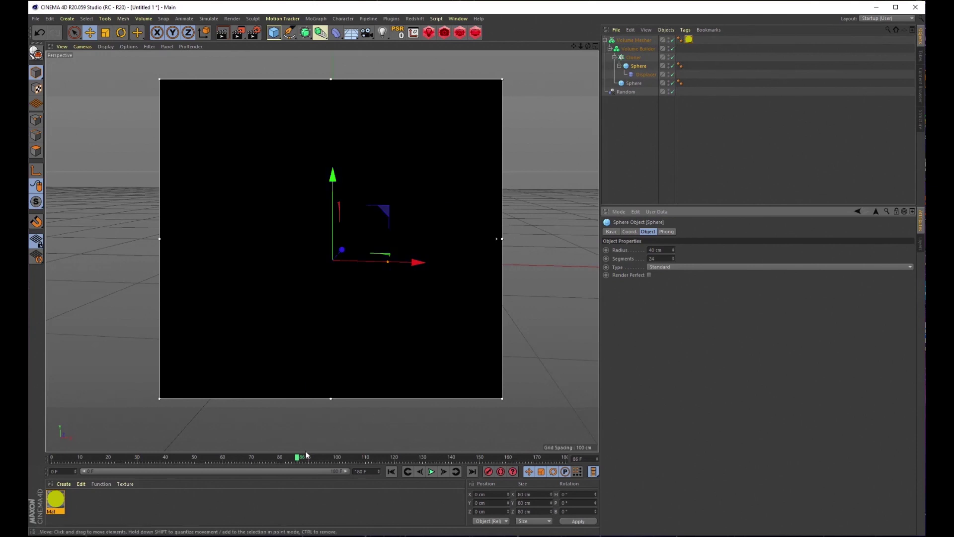
pyautogui.moveTo(298, 460); pyautogui.dragTo(271, 469)
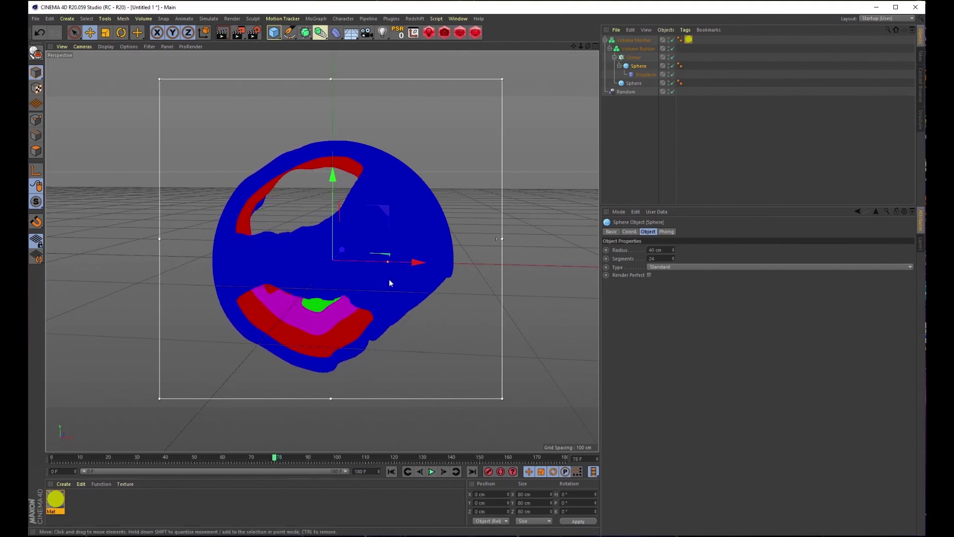
pyautogui.moveTo(574, 47); pyautogui.dragTo(422, 209)
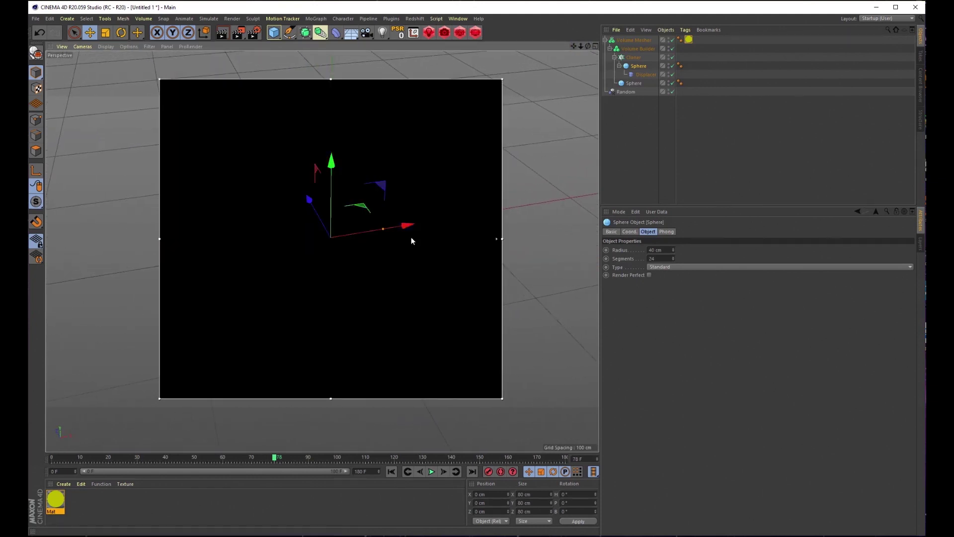
# Reduce the radius of the Volume Mesher material's luminance Gradient shader to 22 cm.
pyautogui.click(689, 39)
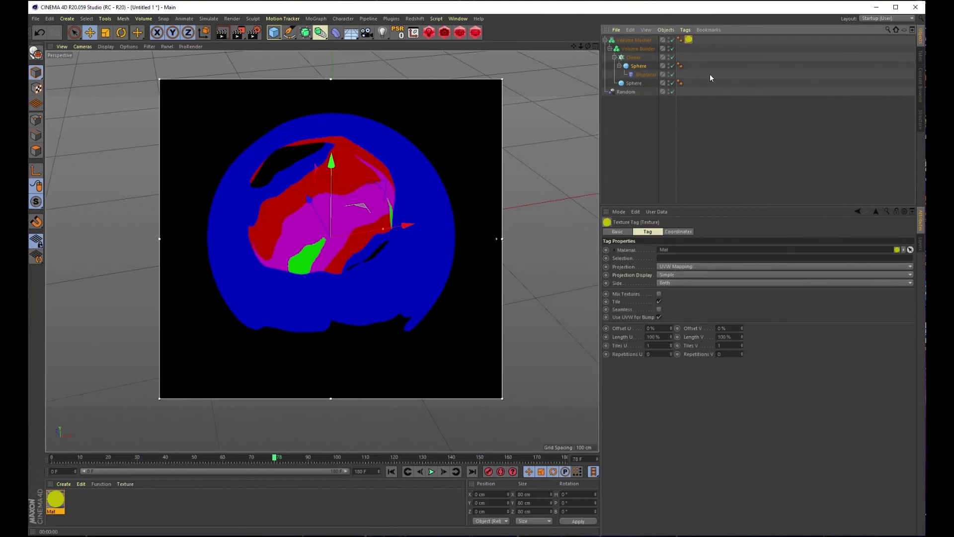
pyautogui.doubleClick(689, 40)
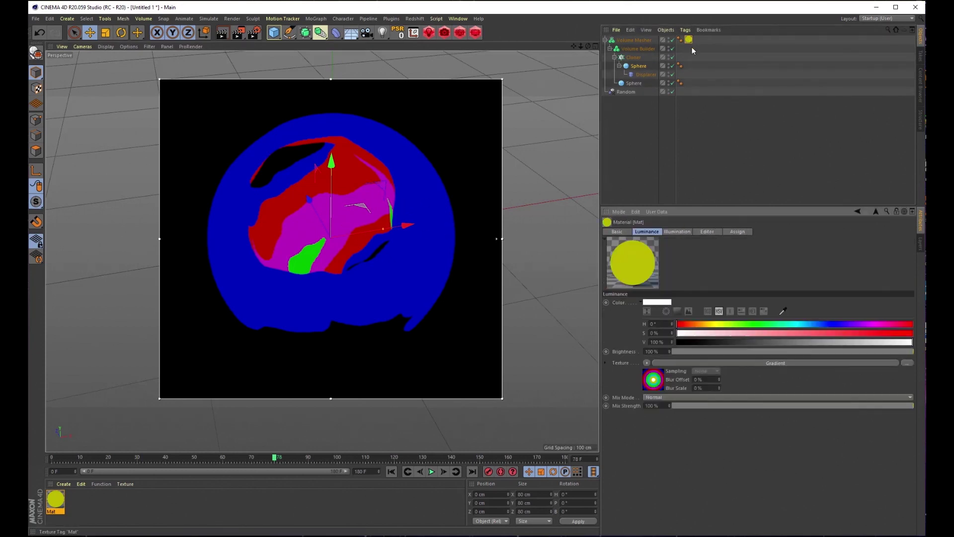
pyautogui.click(666, 363)
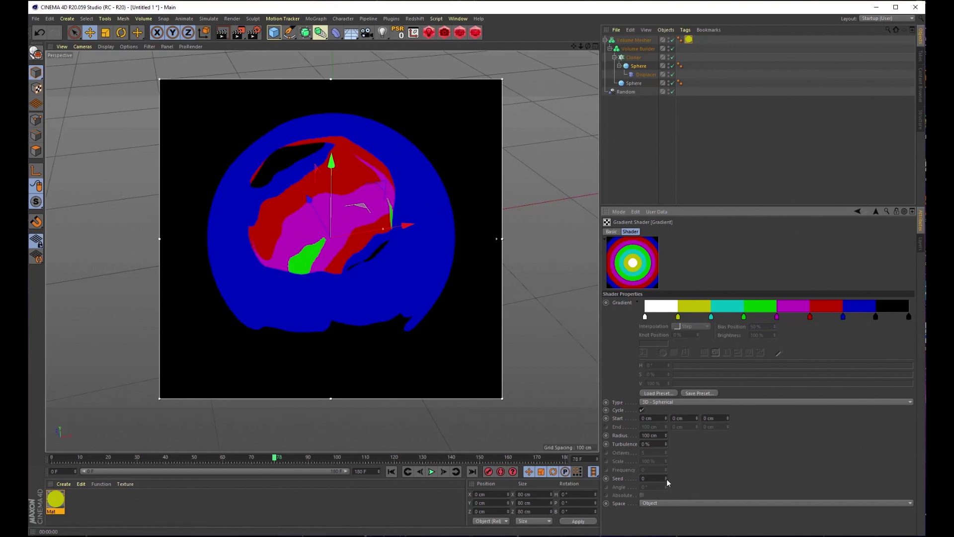
pyautogui.moveTo(666, 436); pyautogui.dragTo(667, 437)
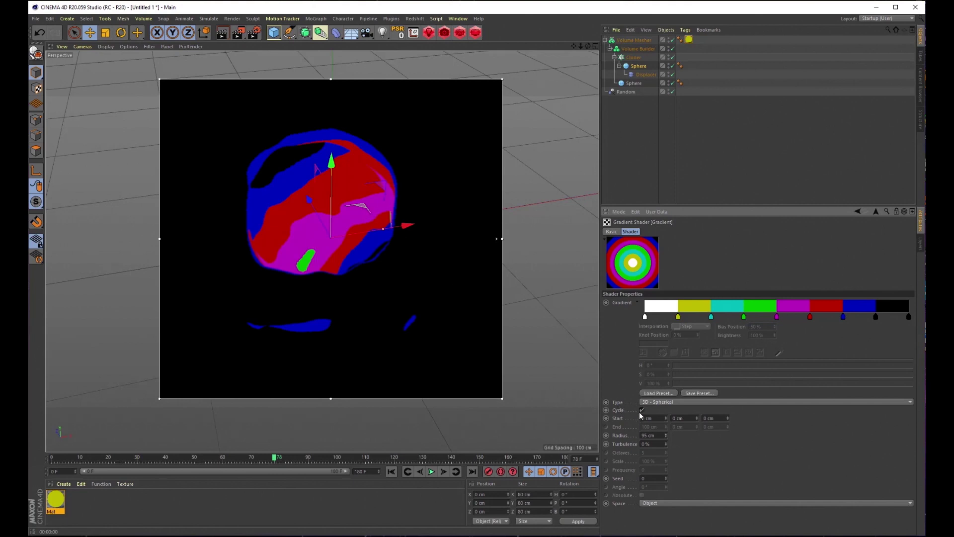
pyautogui.moveTo(667, 435)
pyautogui.mouseDown()
pyautogui.moveTo(666, 484)
pyautogui.moveTo(665, 436)
pyautogui.mouseUp()
pyautogui.click(666, 433)
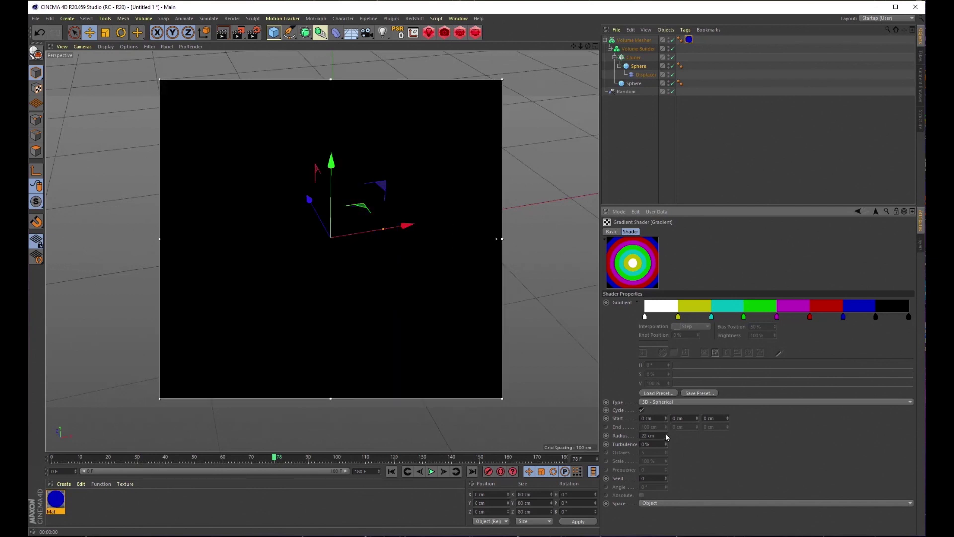
pyautogui.click(666, 434)
pyautogui.click(666, 434)
pyautogui.click(666, 434)
pyautogui.click(666, 435)
pyautogui.click(666, 436)
pyautogui.click(666, 436)
pyautogui.click(666, 435)
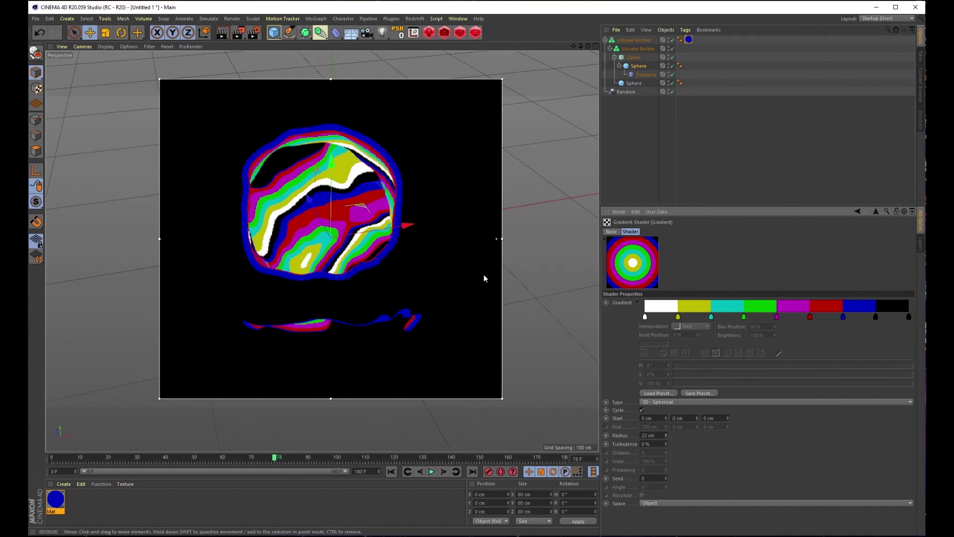
# Enable the Reflectance channel of the Volume Mesher's material and turn off its Default Specular layer.
pyautogui.doubleClick(688, 39)
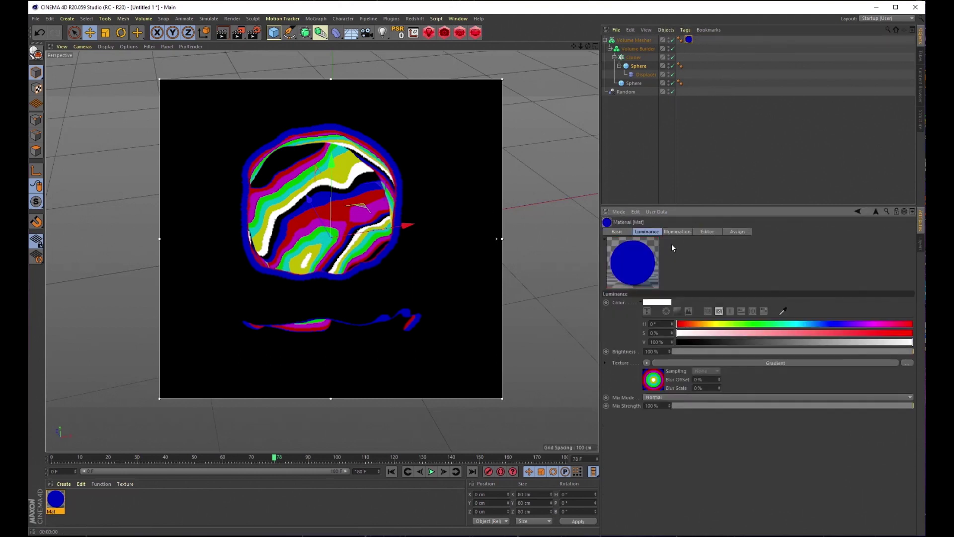
pyautogui.click(618, 232)
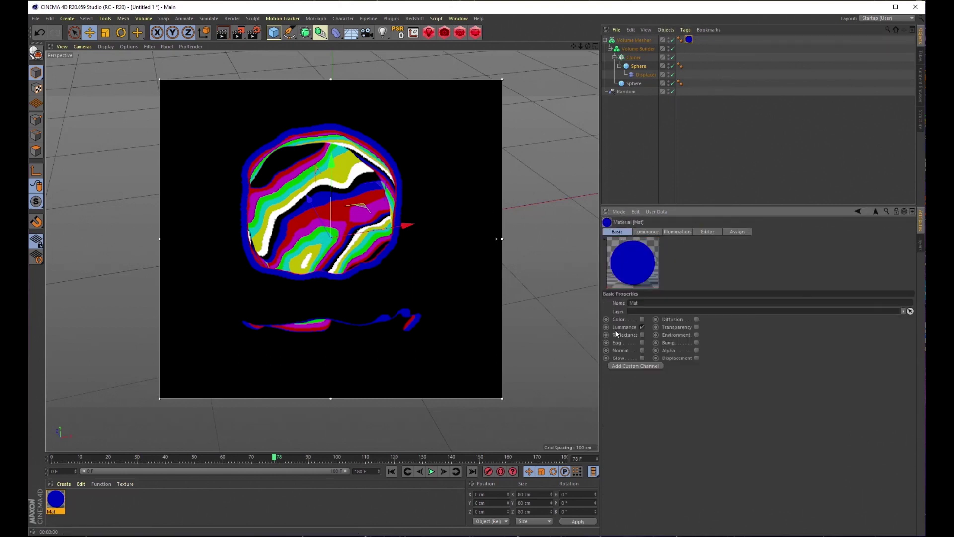
pyautogui.click(642, 335)
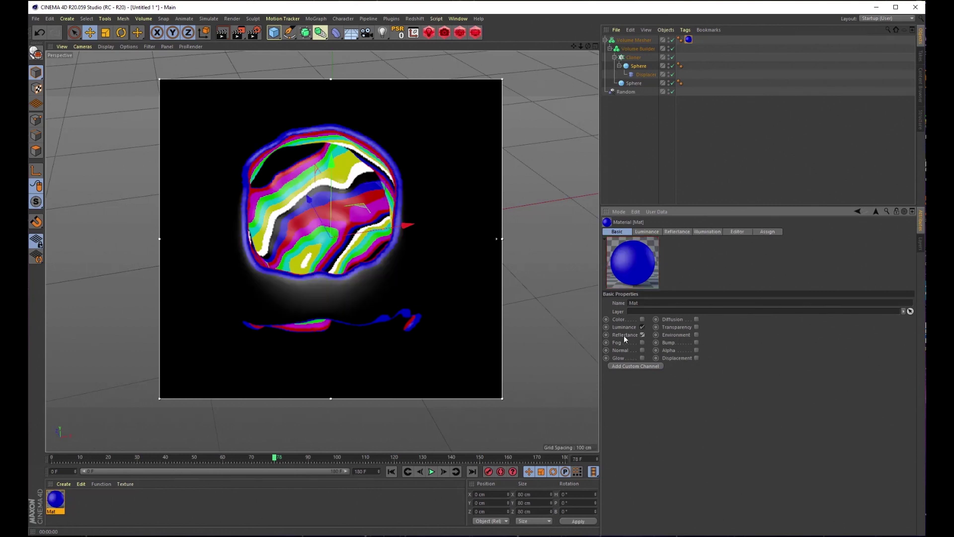
pyautogui.click(676, 232)
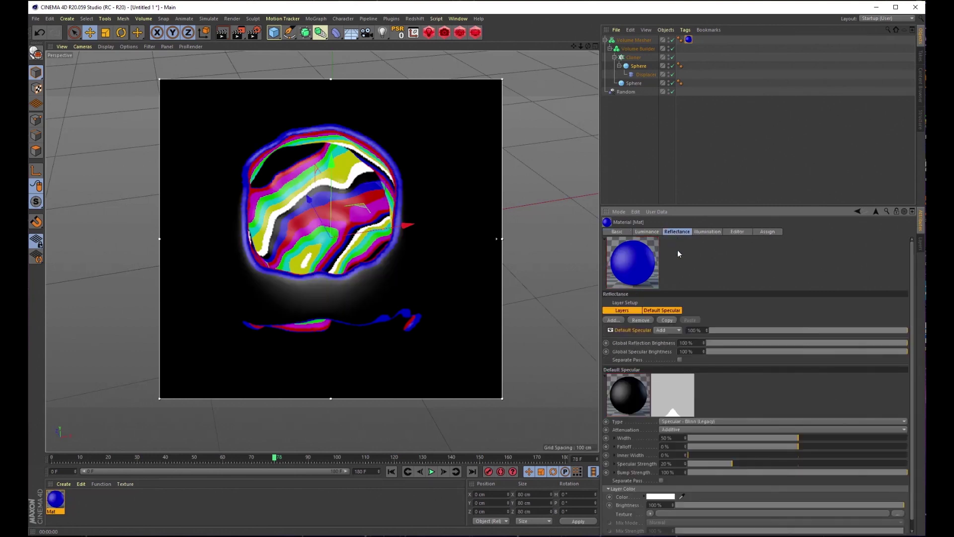
pyautogui.click(611, 330)
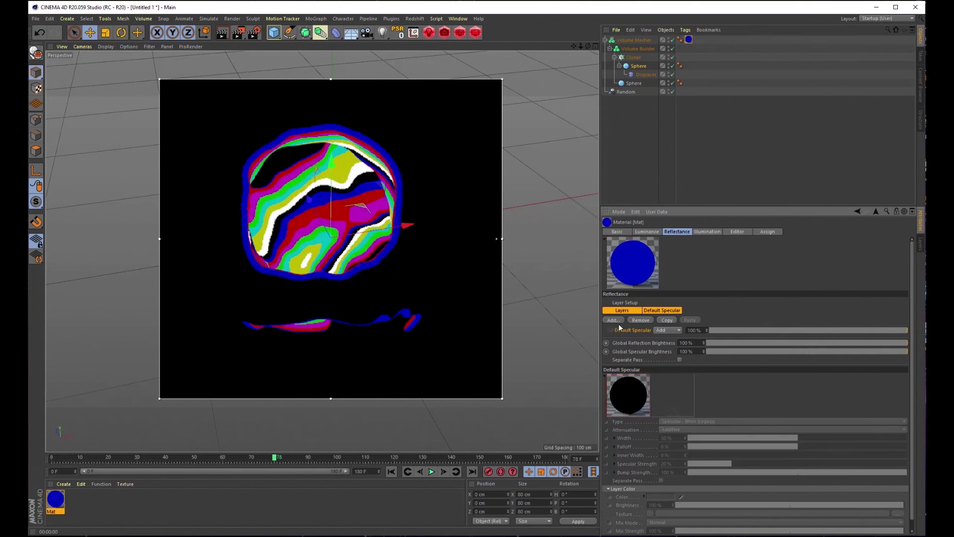
# Add a GGX reflectance layer and set its Layer Fresnel to Dielectric with the Glass preset.
pyautogui.click(612, 320)
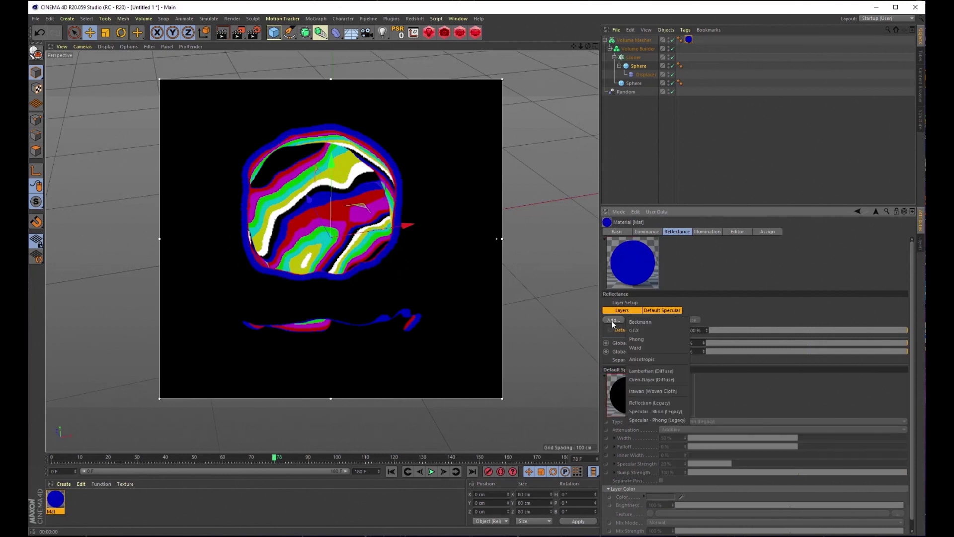
pyautogui.click(637, 330)
pyautogui.moveTo(725, 206); pyautogui.dragTo(726, 128)
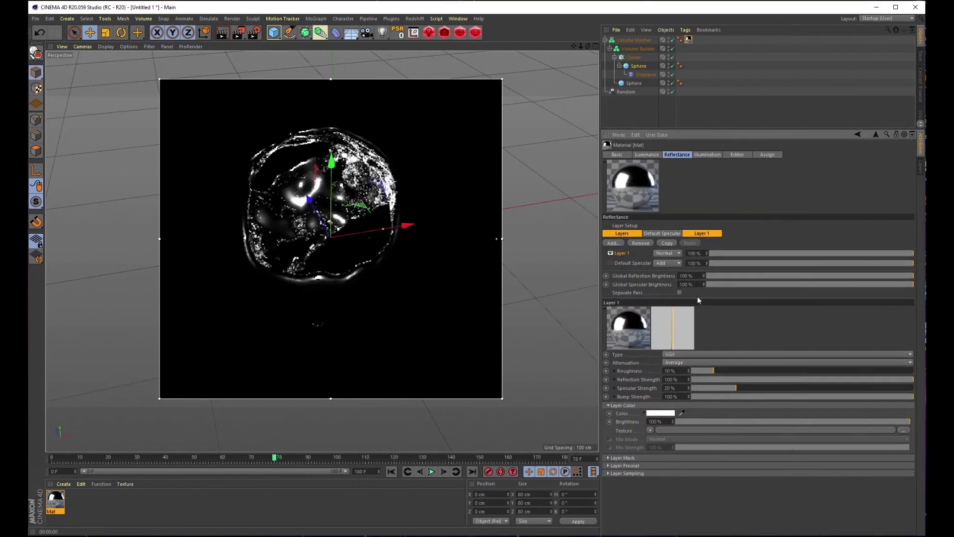
pyautogui.click(609, 466)
pyautogui.click(655, 474)
pyautogui.click(652, 490)
pyautogui.click(651, 482)
pyautogui.click(659, 387)
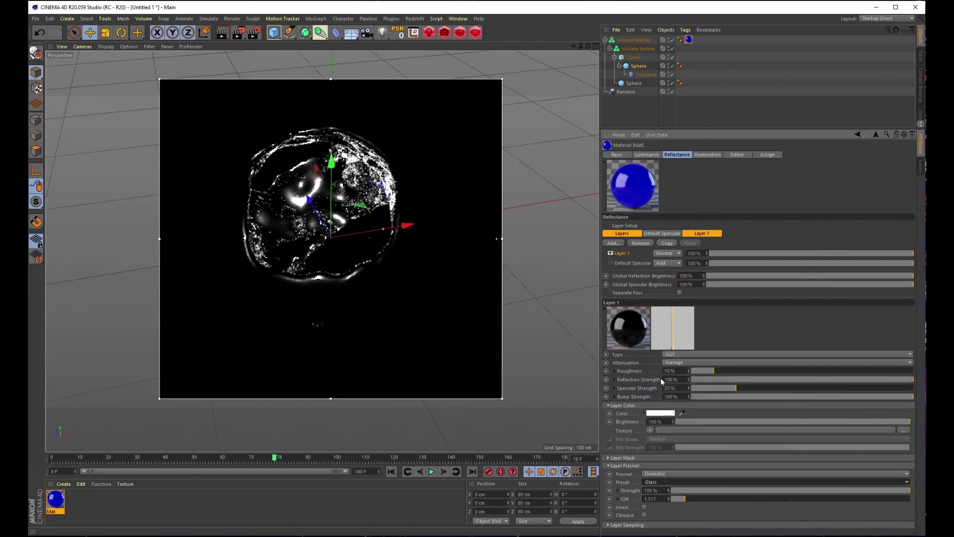
# Add a camera, look through it, and frame the carved sphere closely from the front.
pyautogui.click(579, 47)
pyautogui.moveTo(589, 47)
pyautogui.mouseDown()
pyautogui.moveTo(595, 52)
pyautogui.moveTo(575, 48)
pyautogui.mouseUp()
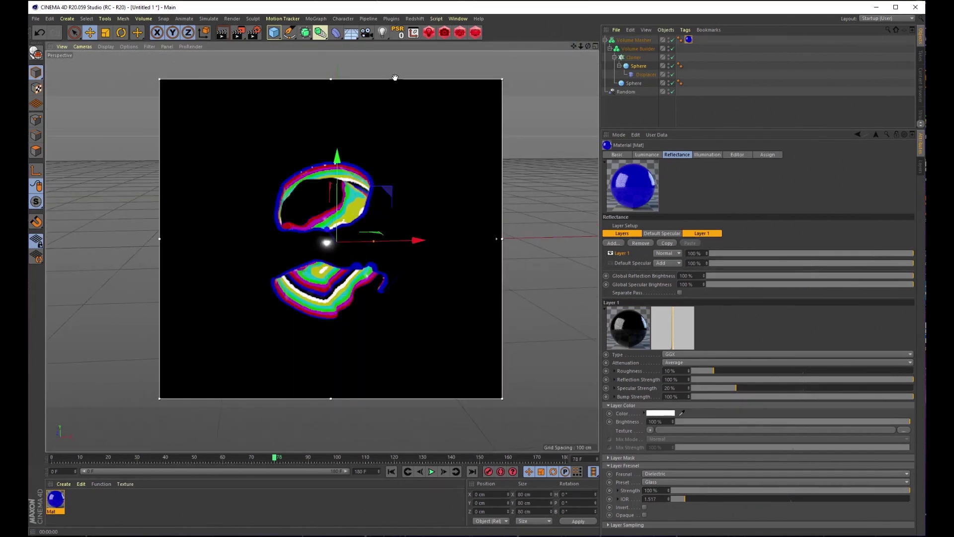
pyautogui.click(367, 33)
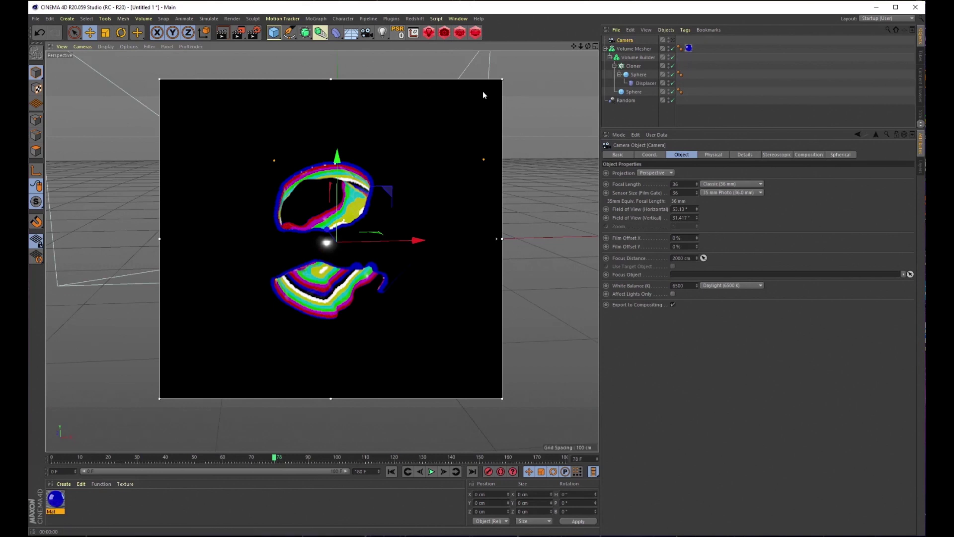
pyautogui.moveTo(580, 46); pyautogui.dragTo(559, 47)
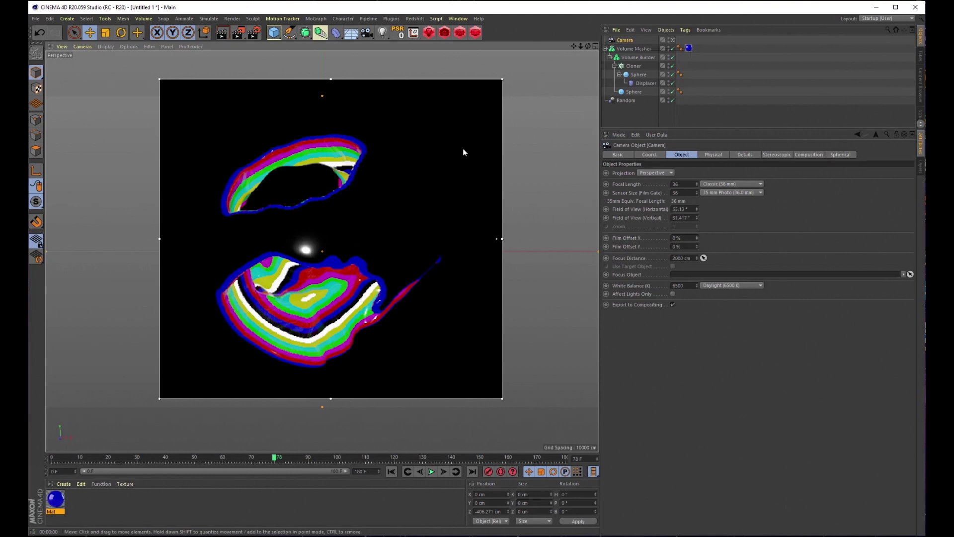
# Add a Disc and raise it about 101 cm so it sits above the carved sphere.
pyautogui.click(274, 33)
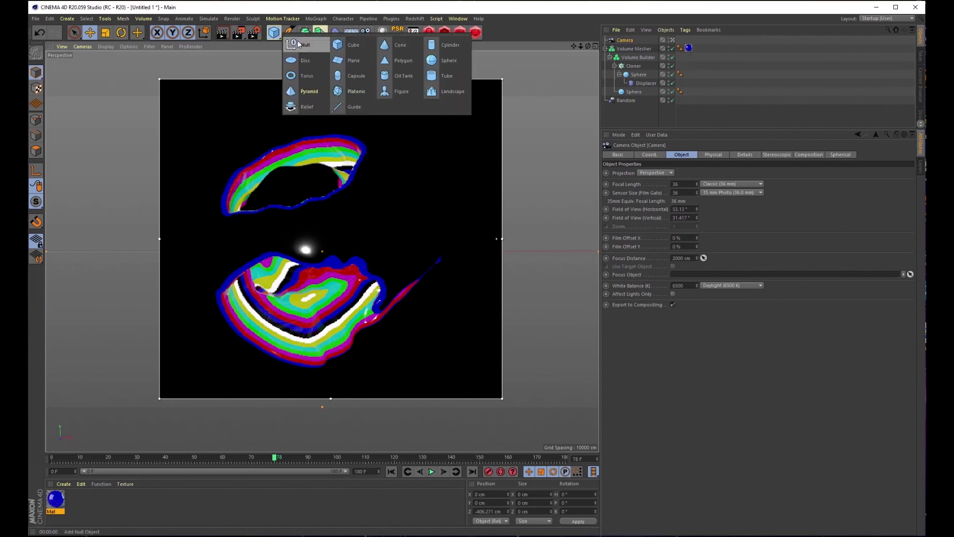
pyautogui.click(305, 61)
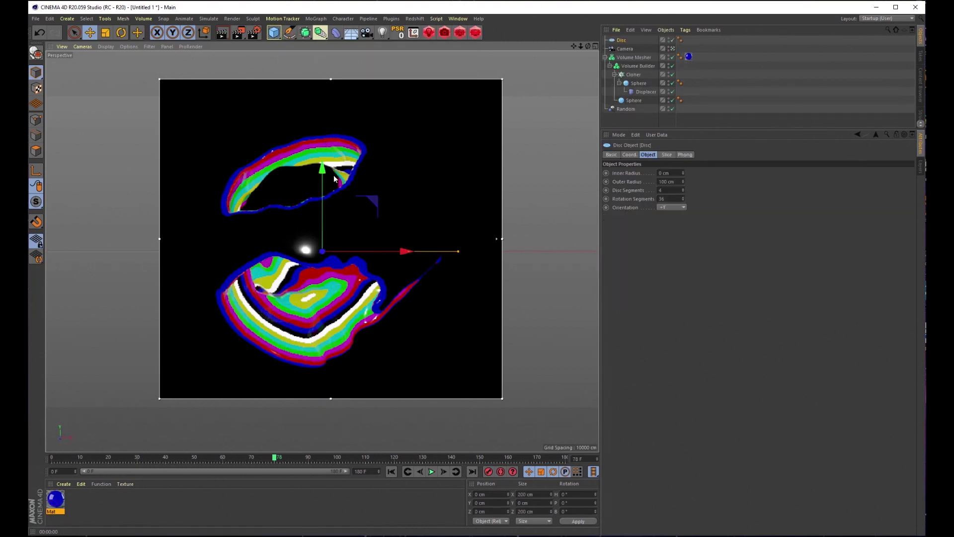
pyautogui.moveTo(325, 170); pyautogui.dragTo(326, 60)
# Create a material, apply it to the Disc, enable its Luminance channel, and disable Reflectance and Color.
pyautogui.doubleClick(99, 509)
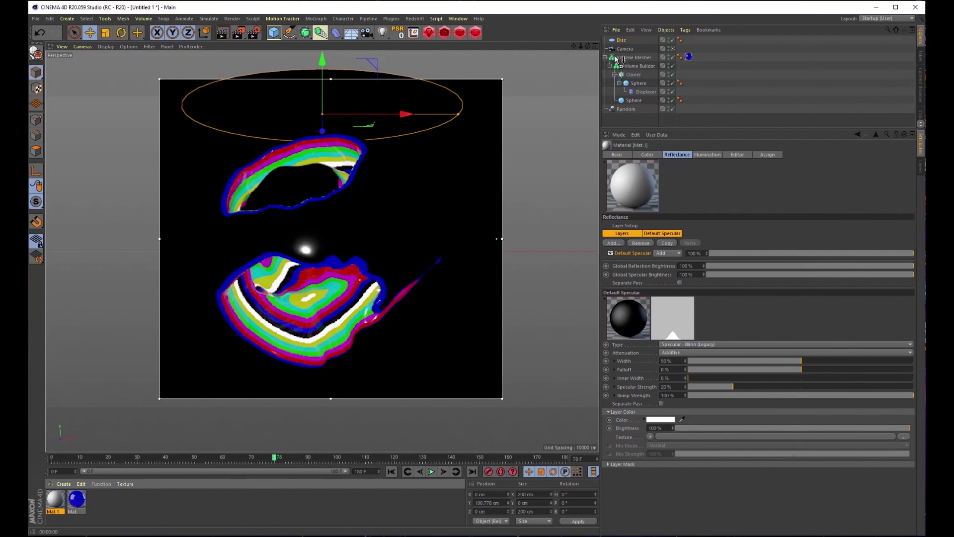
pyautogui.moveTo(619, 56); pyautogui.dragTo(625, 41)
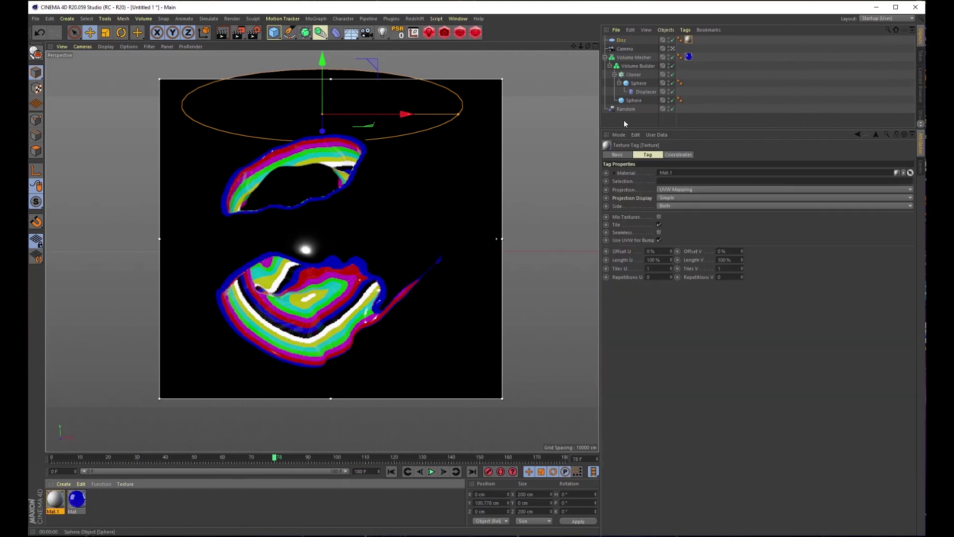
pyautogui.doubleClick(689, 40)
pyautogui.click(612, 155)
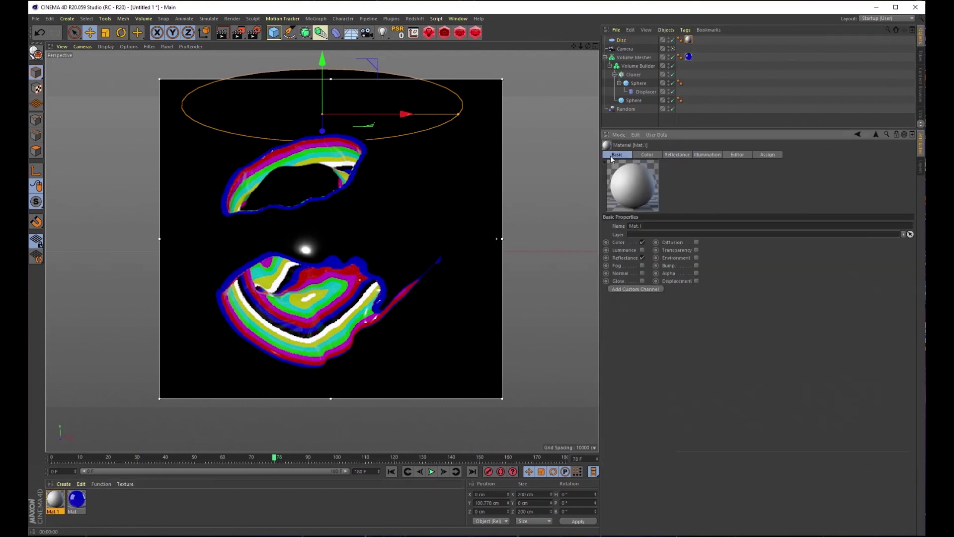
pyautogui.click(642, 250)
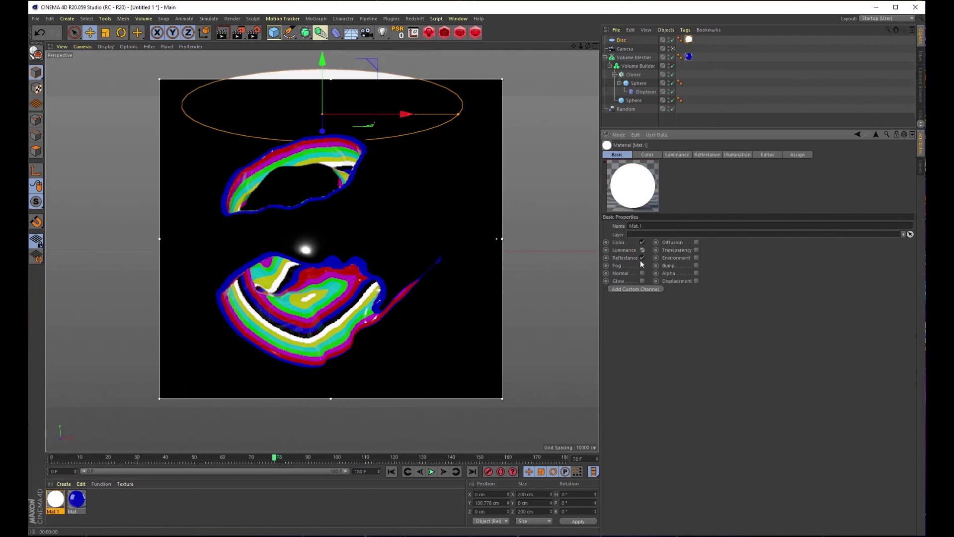
pyautogui.click(642, 258)
pyautogui.click(642, 242)
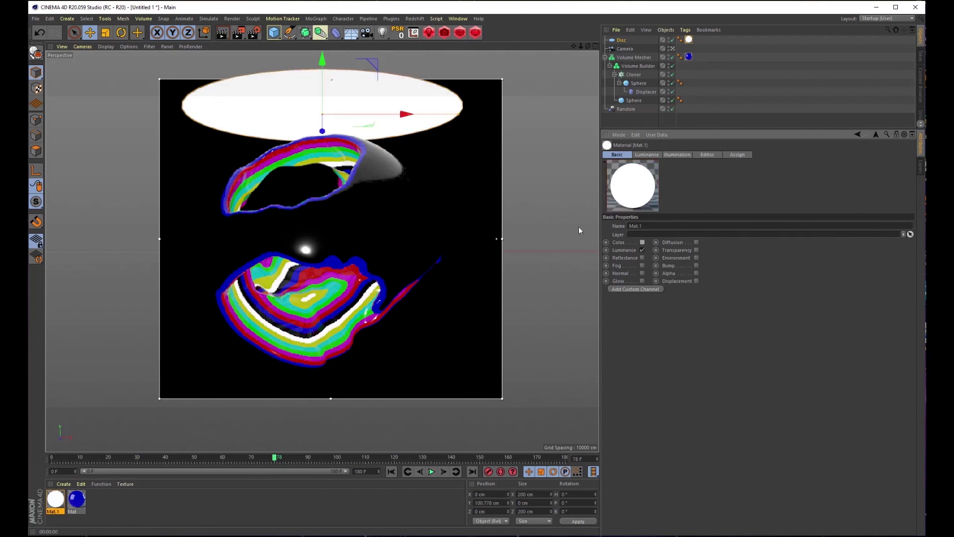
# Enlarge the Disc to about 569 cm across and raise it to about 343 cm above the carved sphere.
pyautogui.moveTo(461, 116); pyautogui.dragTo(599, 115)
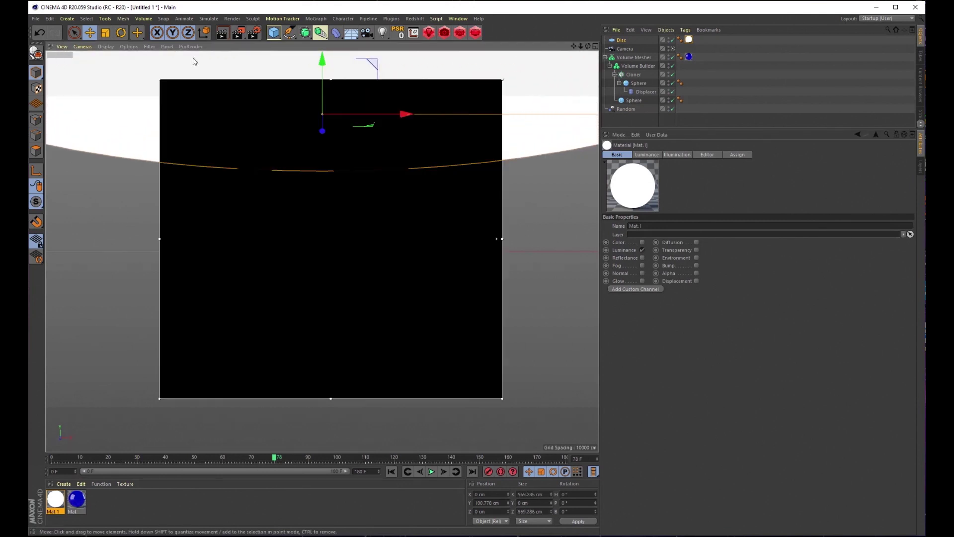
pyautogui.moveTo(326, 64); pyautogui.dragTo(324, 58)
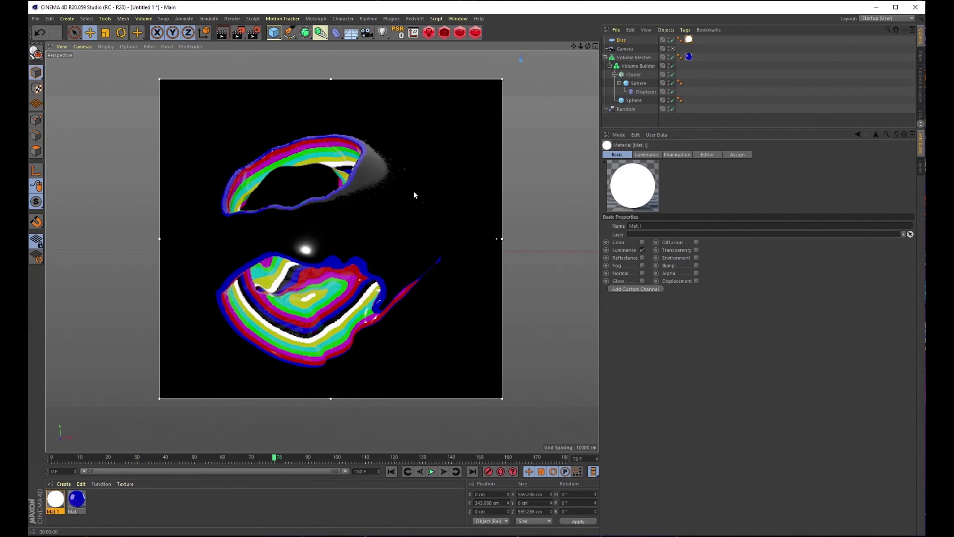
# Add a Sky object, move it to the end of the object hierarchy, and collapse the Volume Mesher group.
pyautogui.click(352, 34)
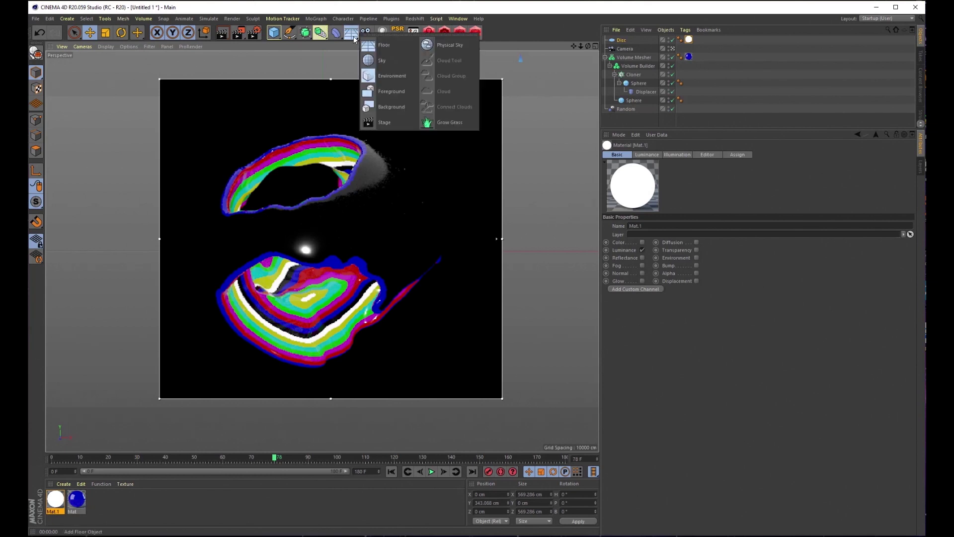
pyautogui.click(386, 65)
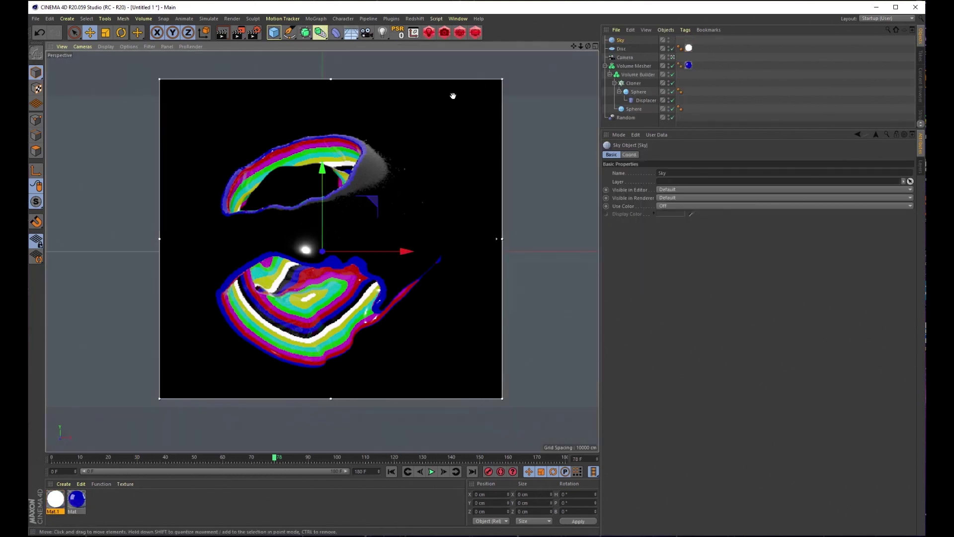
pyautogui.moveTo(639, 130); pyautogui.dragTo(639, 178)
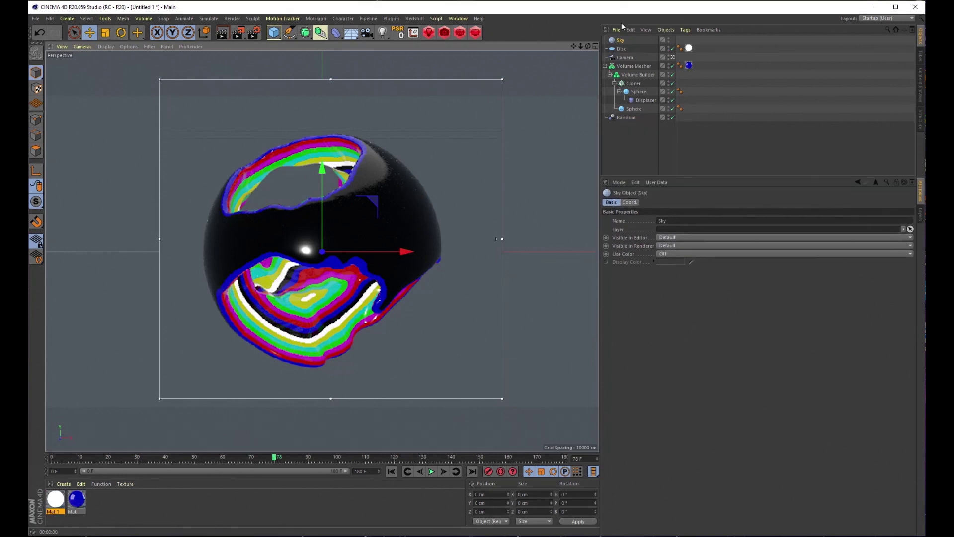
pyautogui.moveTo(620, 40); pyautogui.dragTo(627, 148)
pyautogui.click(605, 57)
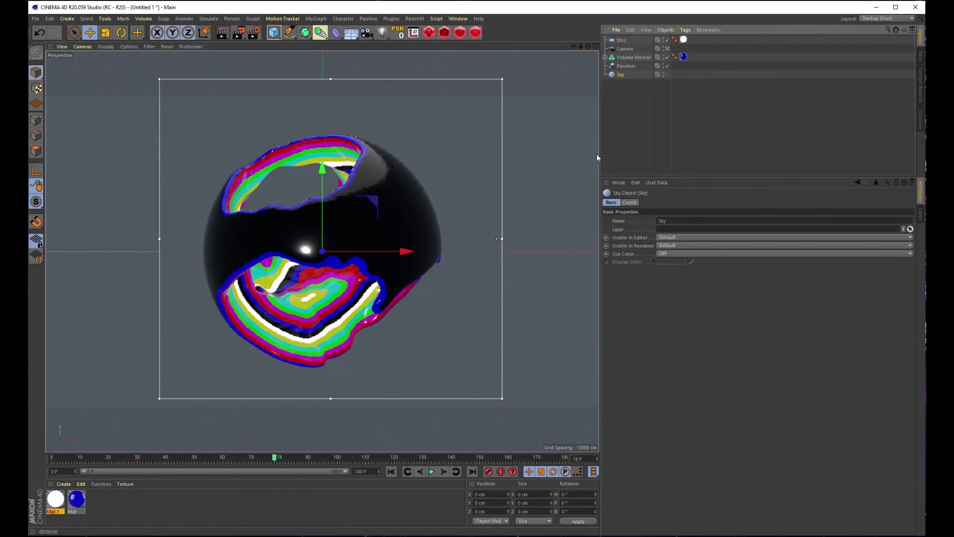
# Create a new material, apply it to the Sky, and open that material's settings.
pyautogui.doubleClick(123, 504)
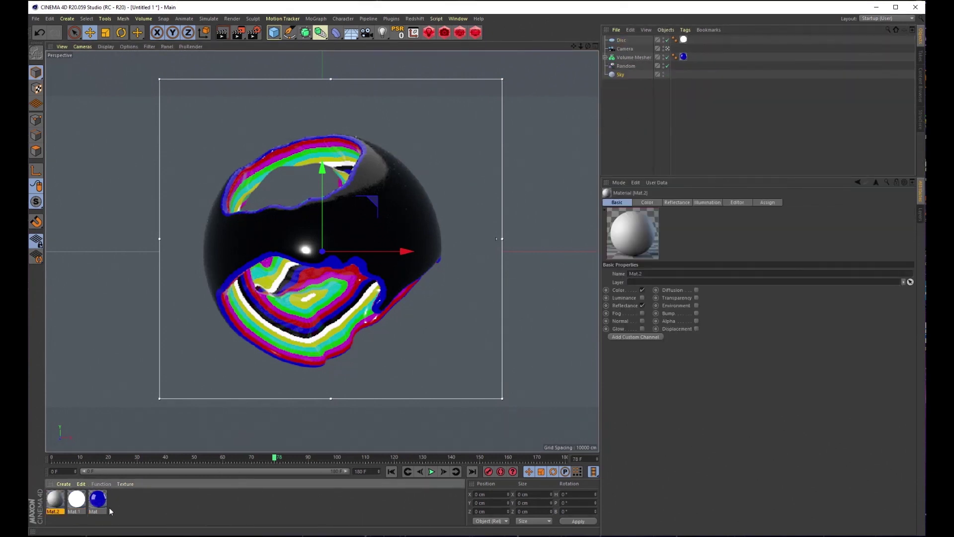
pyautogui.moveTo(621, 74); pyautogui.dragTo(622, 76)
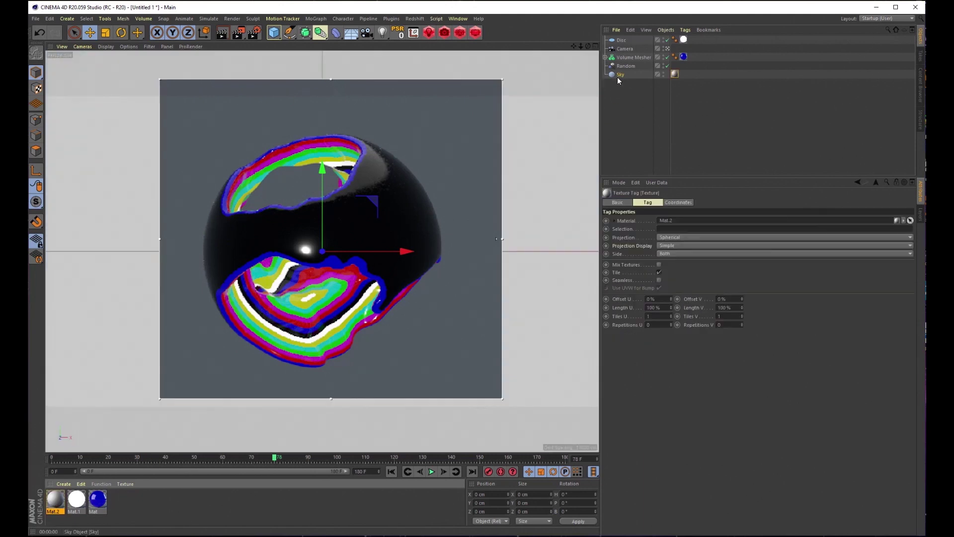
pyautogui.doubleClick(675, 75)
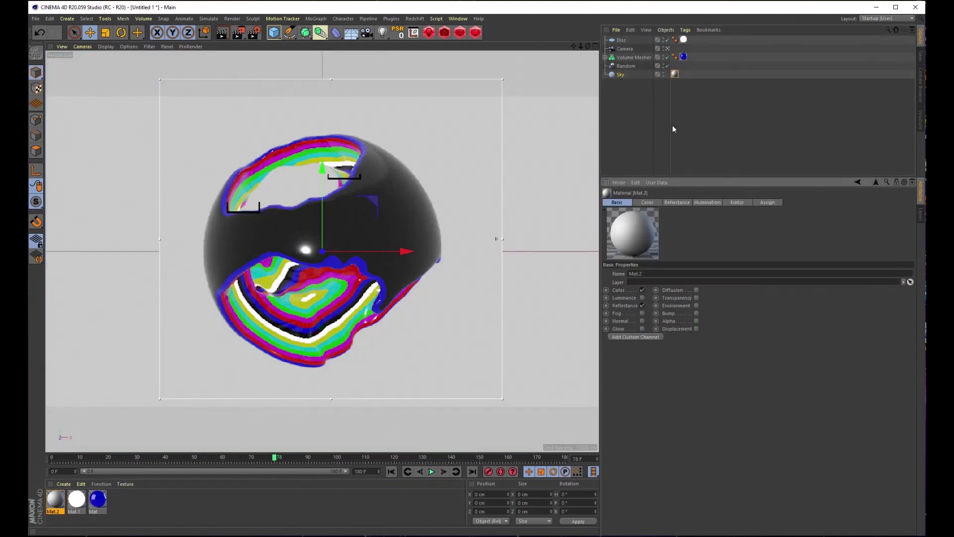
# Load a Gradient shader as the Sky material's Color texture and set its type to 2D - V.
pyautogui.click(644, 202)
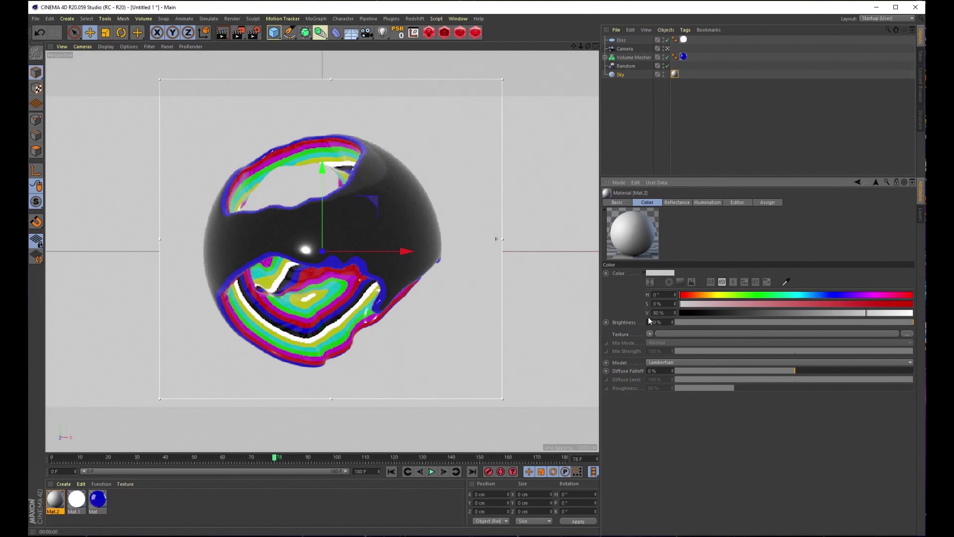
pyautogui.click(650, 333)
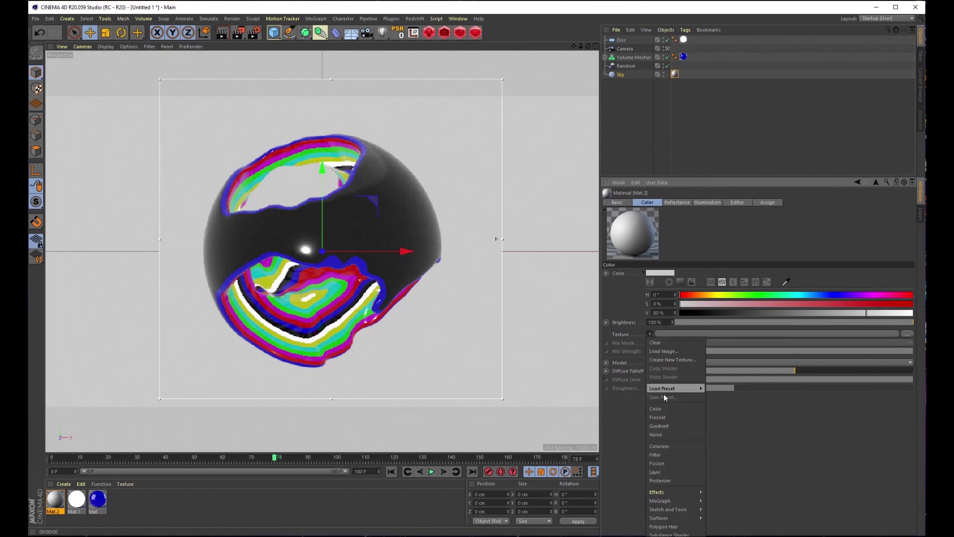
pyautogui.click(663, 427)
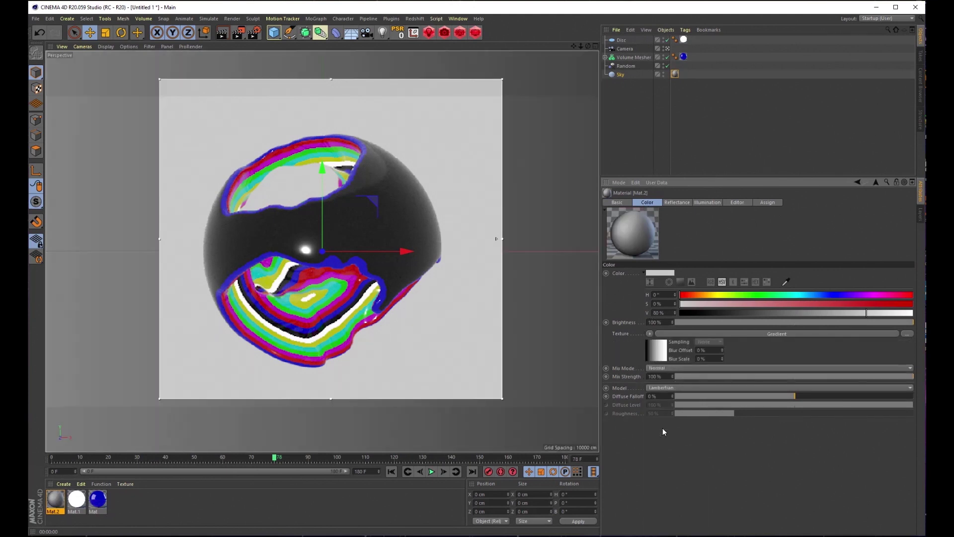
pyautogui.click(682, 334)
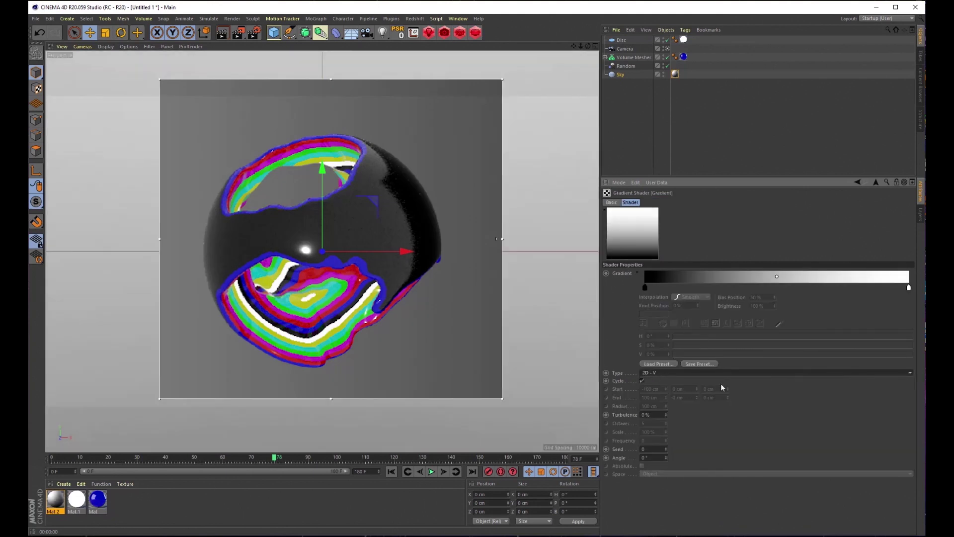
# Add a middle knot to the sky gradient and color it muted teal with hue 176° and value 72%.
pyautogui.click(819, 287)
pyautogui.doubleClick(819, 287)
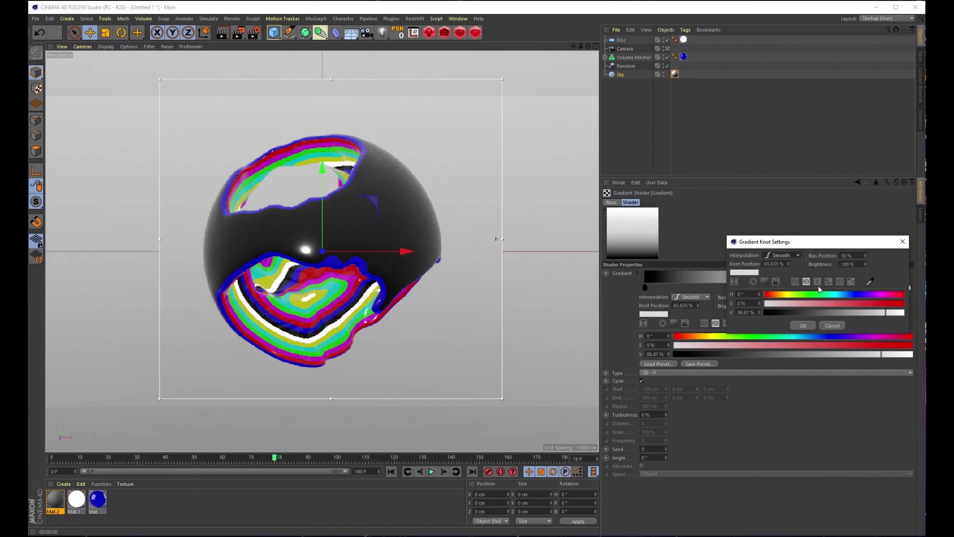
pyautogui.click(834, 295)
pyautogui.moveTo(834, 300); pyautogui.dragTo(799, 304)
pyautogui.click(803, 325)
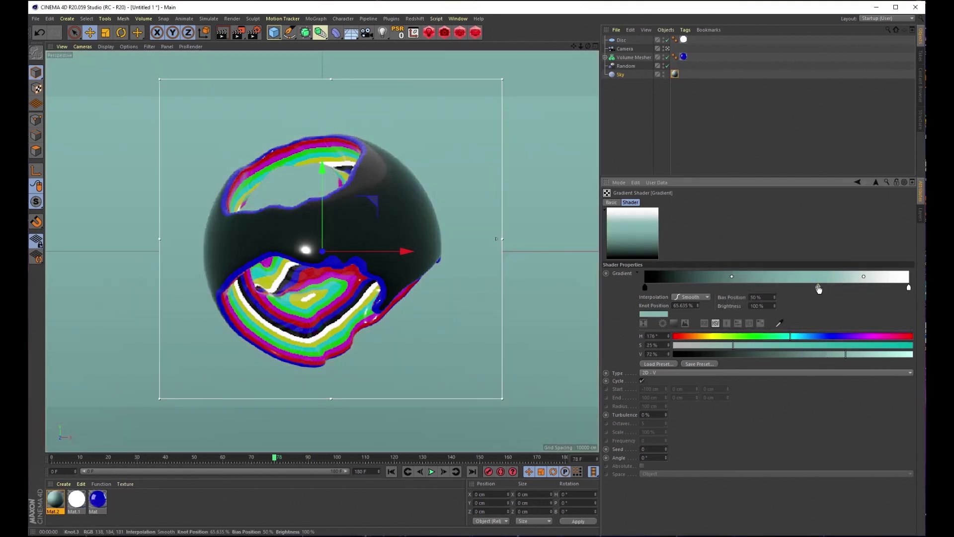
# Move the black, teal and white knots inward, with teal near the middle and white at about 80%, and set Turbulence to 3%.
pyautogui.moveTo(818, 287); pyautogui.dragTo(765, 287)
pyautogui.moveTo(645, 287); pyautogui.dragTo(688, 288)
pyautogui.moveTo(903, 290); pyautogui.dragTo(855, 297)
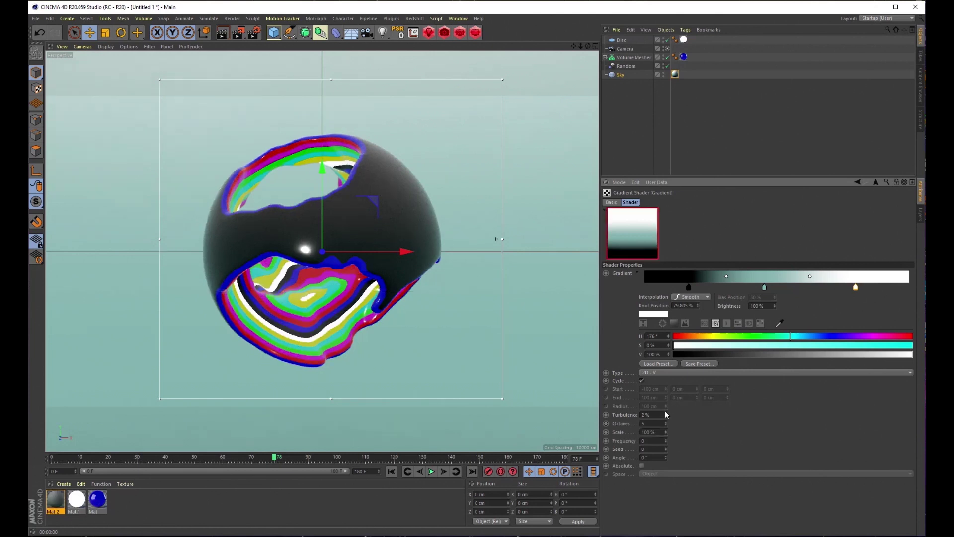
pyautogui.moveTo(666, 411); pyautogui.dragTo(676, 415)
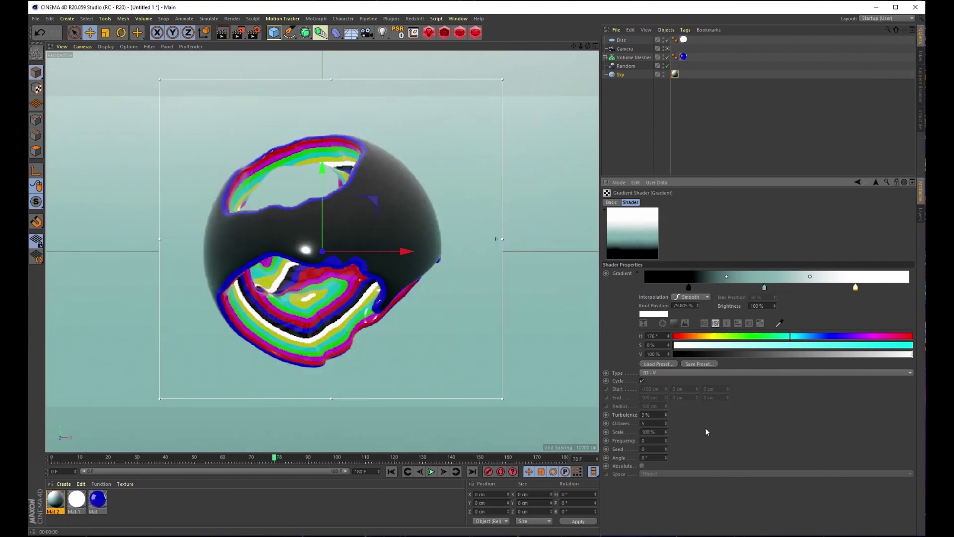
# Add a Compositing tag to the Sky and disable Seen by Camera.
pyautogui.rightClick(622, 75)
pyautogui.moveTo(642, 83)
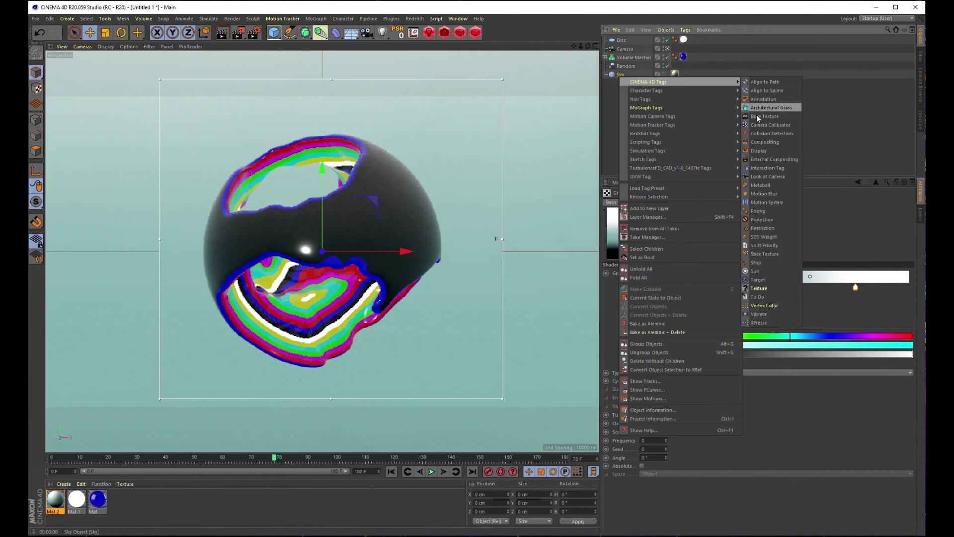
pyautogui.click(765, 142)
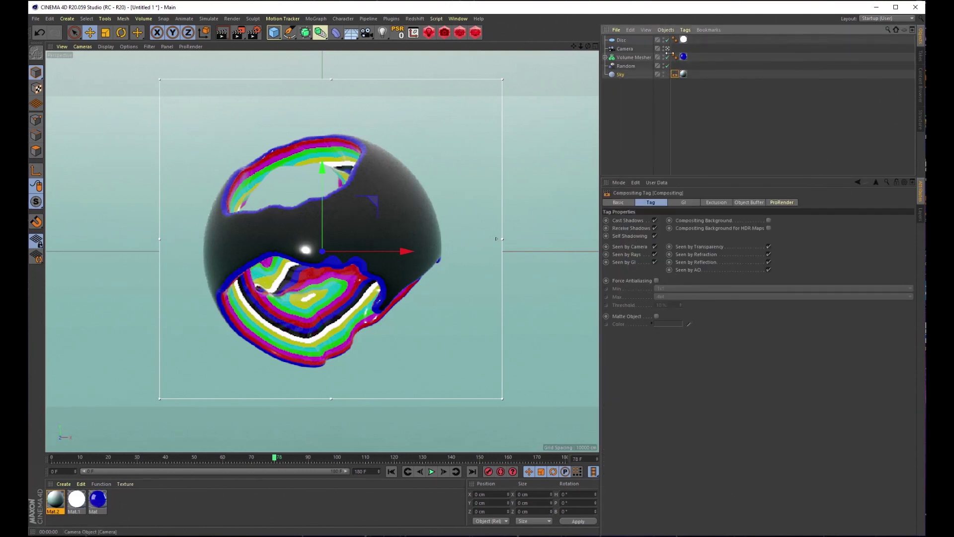
pyautogui.click(654, 246)
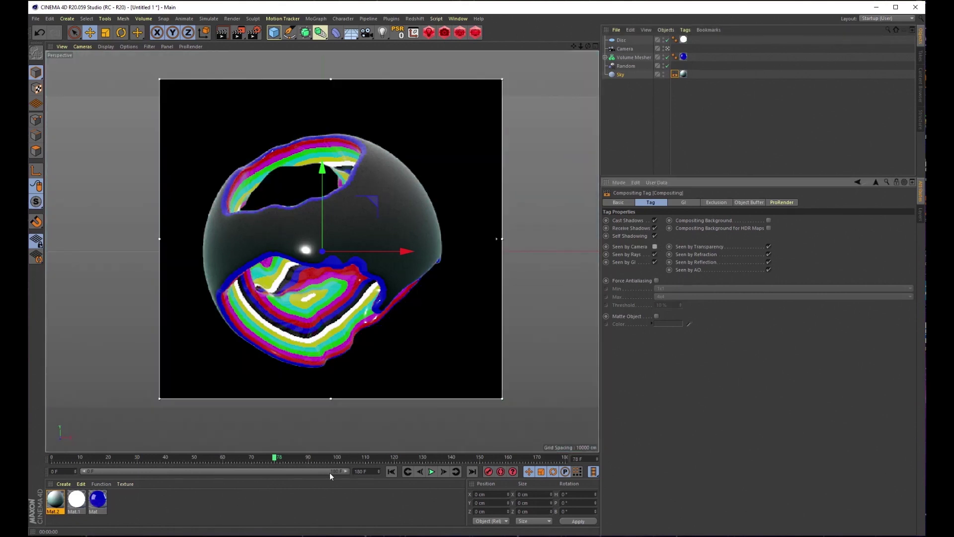
# Play the animation from the first frame to check the reflections, then stop playback.
pyautogui.click(392, 471)
pyautogui.click(432, 472)
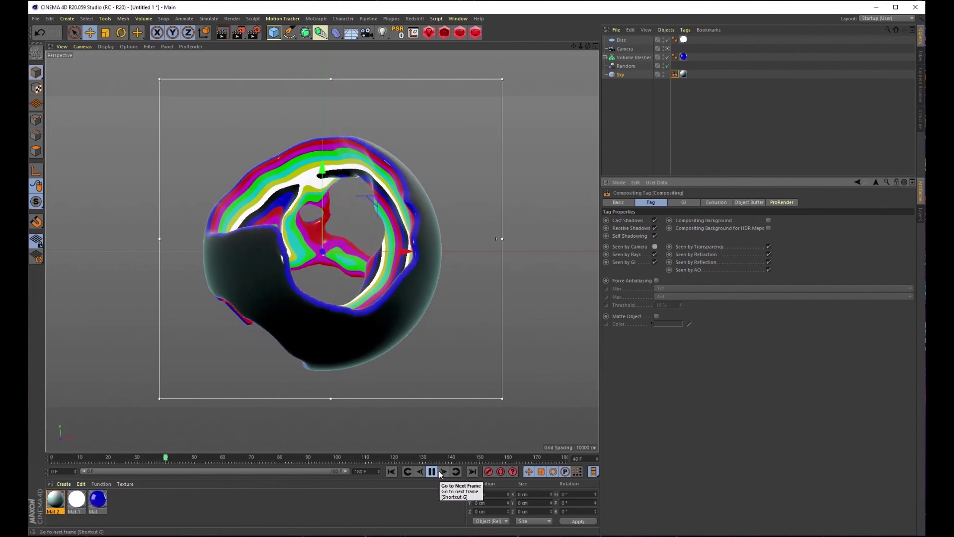
pyautogui.click(432, 472)
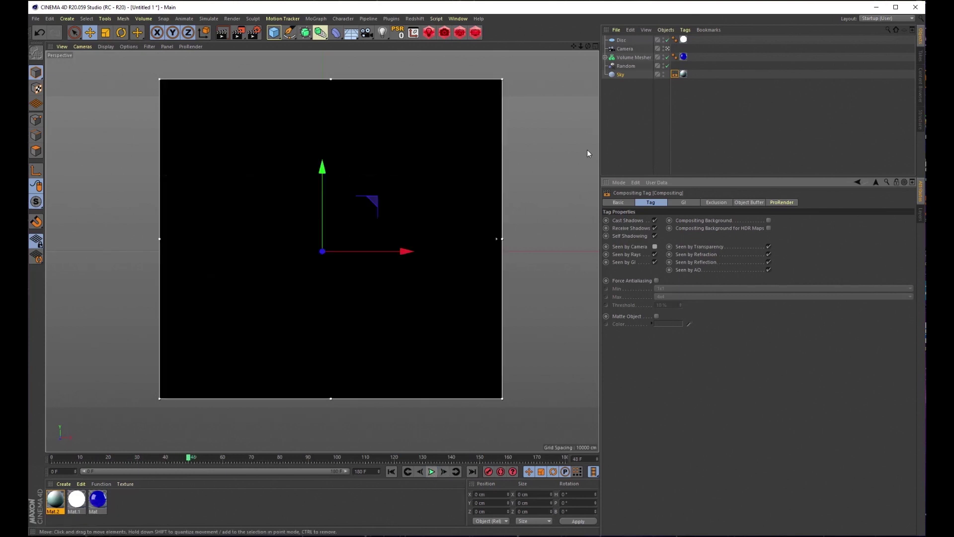
# Set the Volume Builder's Voxel Size to 1 cm.
pyautogui.click(632, 58)
pyautogui.click(605, 57)
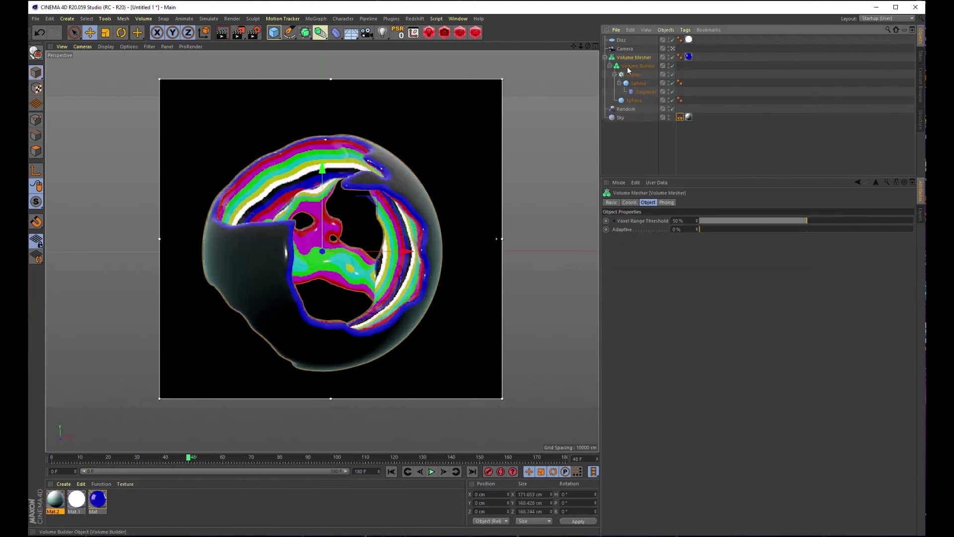
pyautogui.click(630, 66)
pyautogui.click(615, 74)
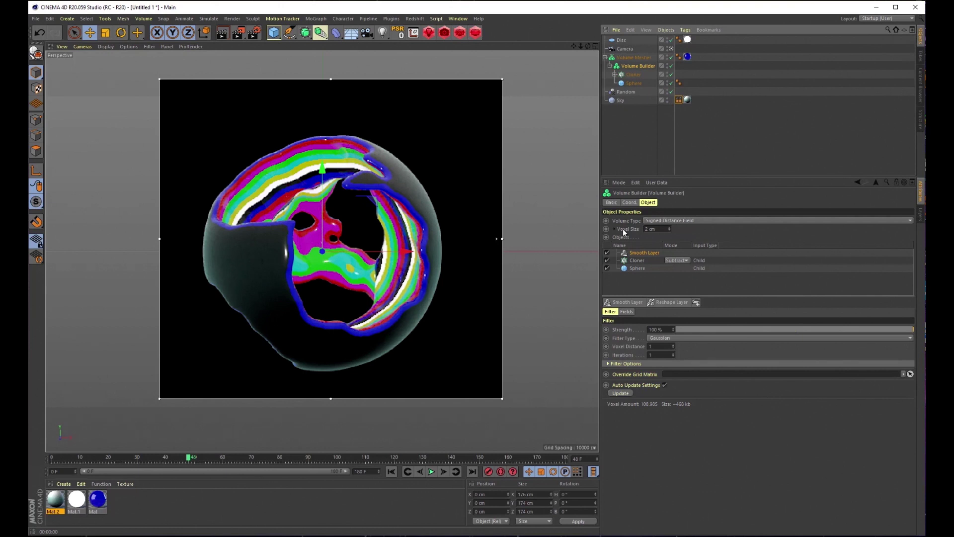
pyautogui.click(657, 229)
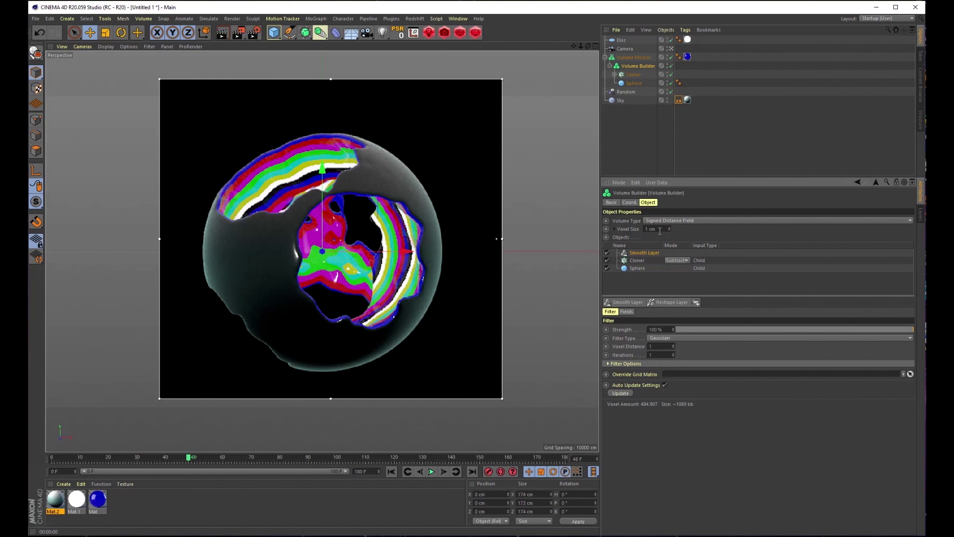
pyautogui.press('Return')
# In the render options, disable Transparency, Refraction and Shadow, and set Reflection Depth to 3.
pyautogui.click(237, 35)
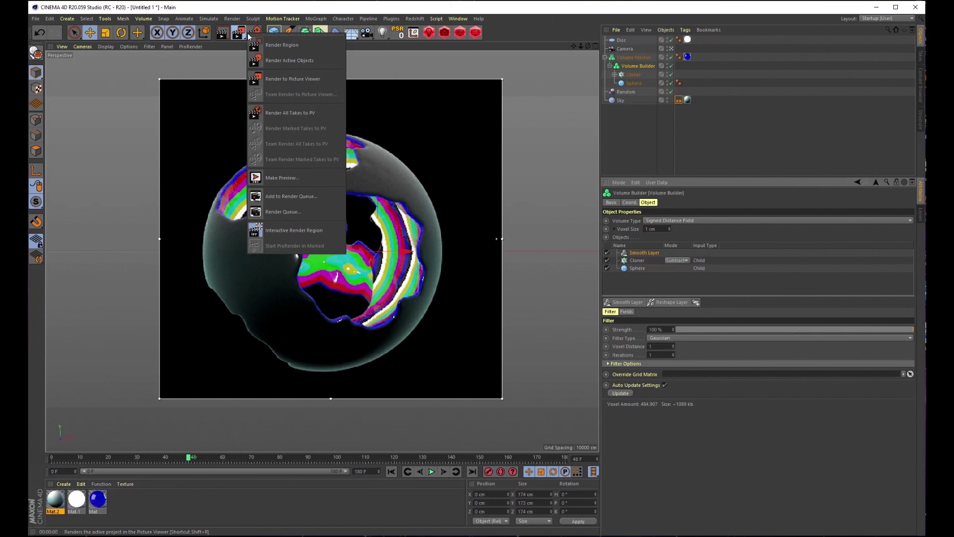
pyautogui.click(254, 33)
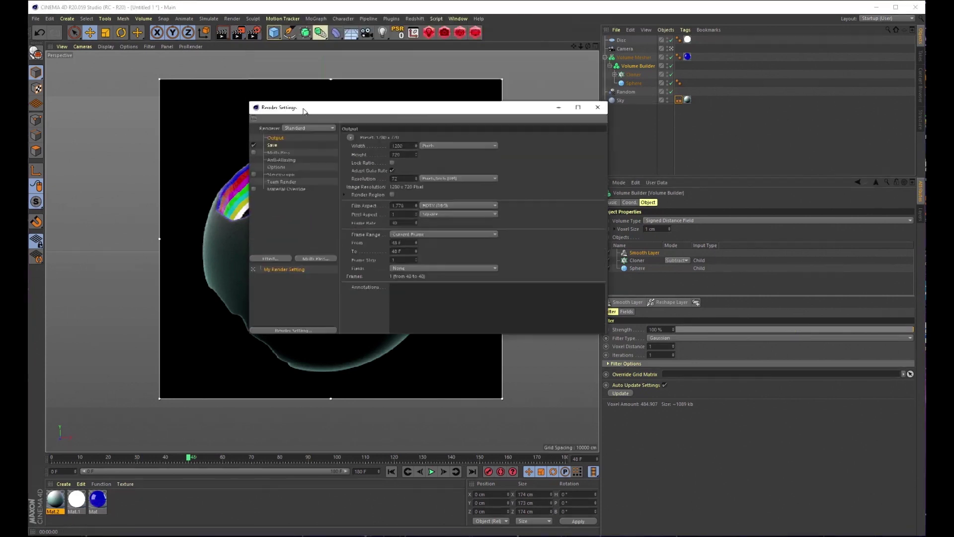
pyautogui.click(276, 184)
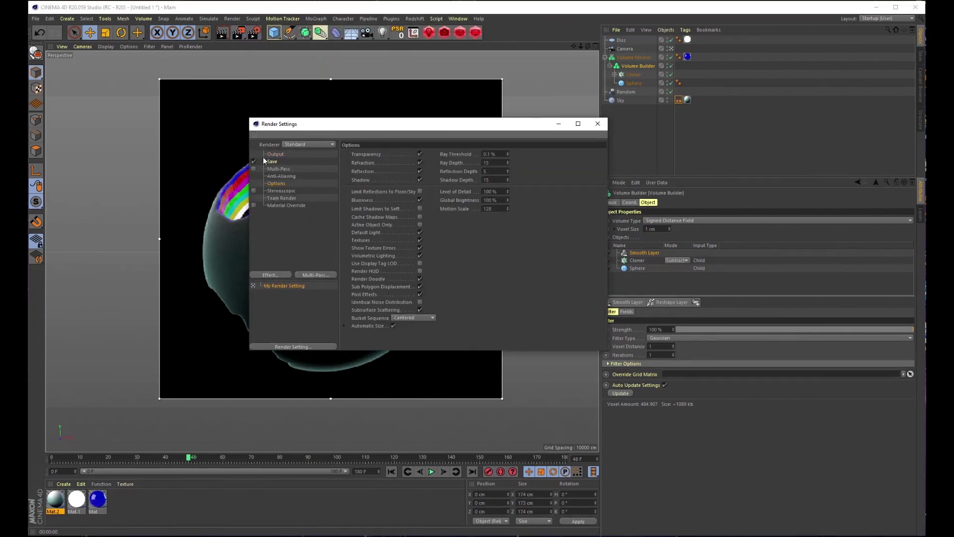
pyautogui.click(420, 154)
pyautogui.click(420, 163)
pyautogui.click(420, 180)
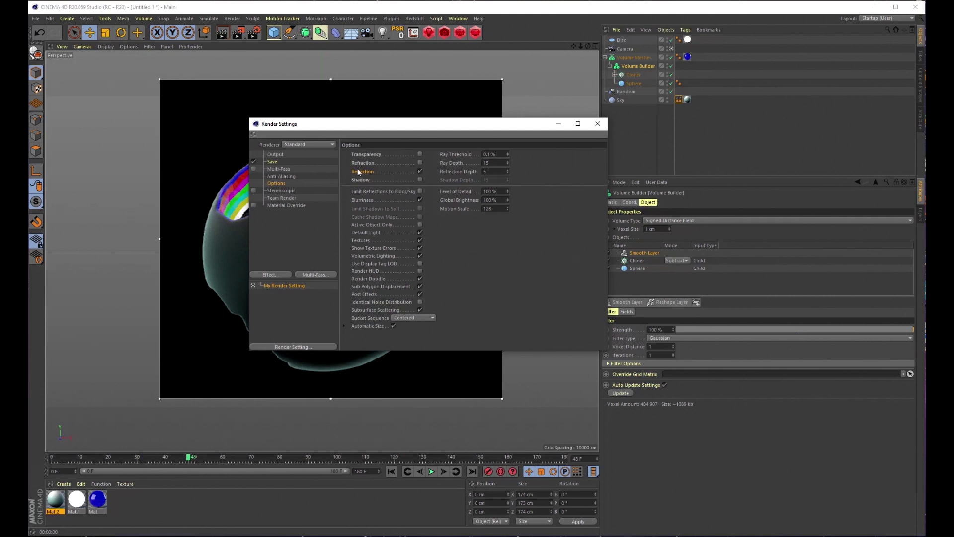
pyautogui.press('Return')
# Disable Subsurface Scattering, Sub Polygon Displacement and Render Doodle in the render options.
pyautogui.click(420, 310)
pyautogui.click(420, 287)
pyautogui.click(421, 279)
# Switch the renderer to Physical, set Sampling Quality to Automatic, and set the Shading Error Threshold to 30%.
pyautogui.click(296, 143)
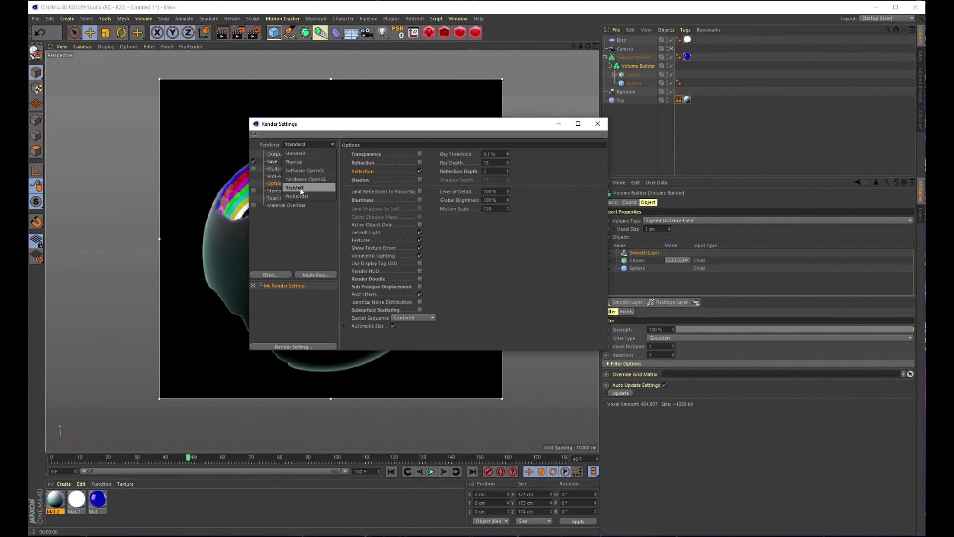
pyautogui.click(297, 164)
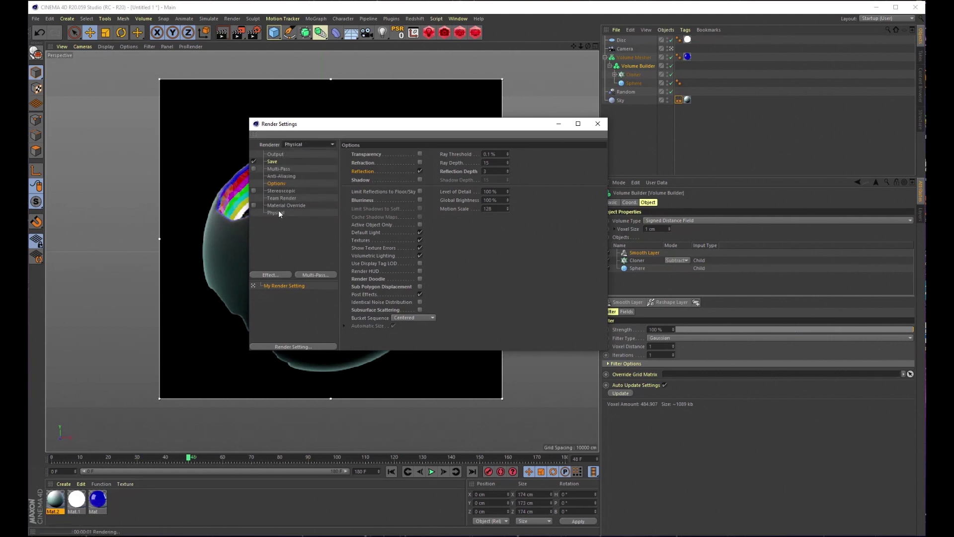
pyautogui.click(279, 212)
pyautogui.click(466, 228)
pyautogui.click(464, 265)
pyautogui.doubleClick(454, 261)
pyautogui.write('30')
pyautogui.press('Return')
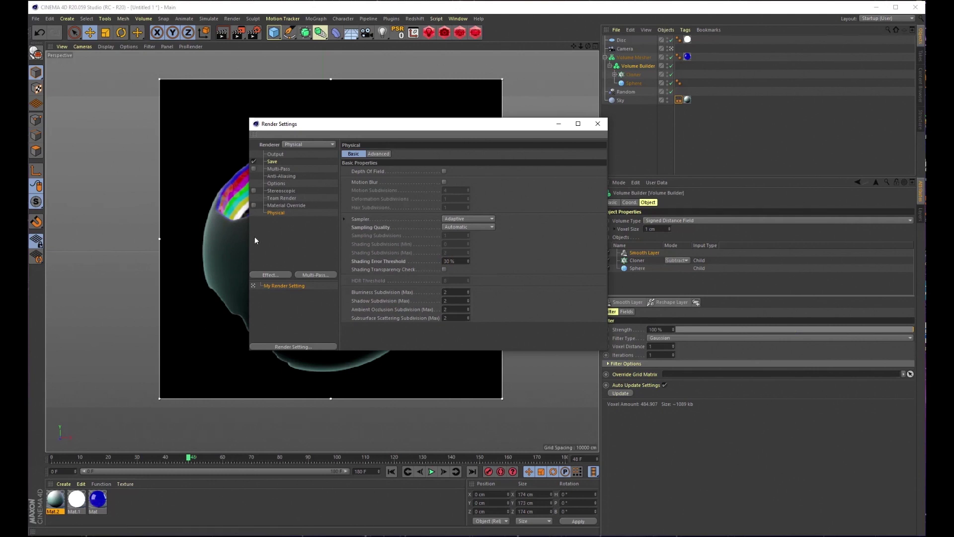
# Set the Anti-Aliasing filter to Gauss (Animation) and close the render settings.
pyautogui.click(278, 176)
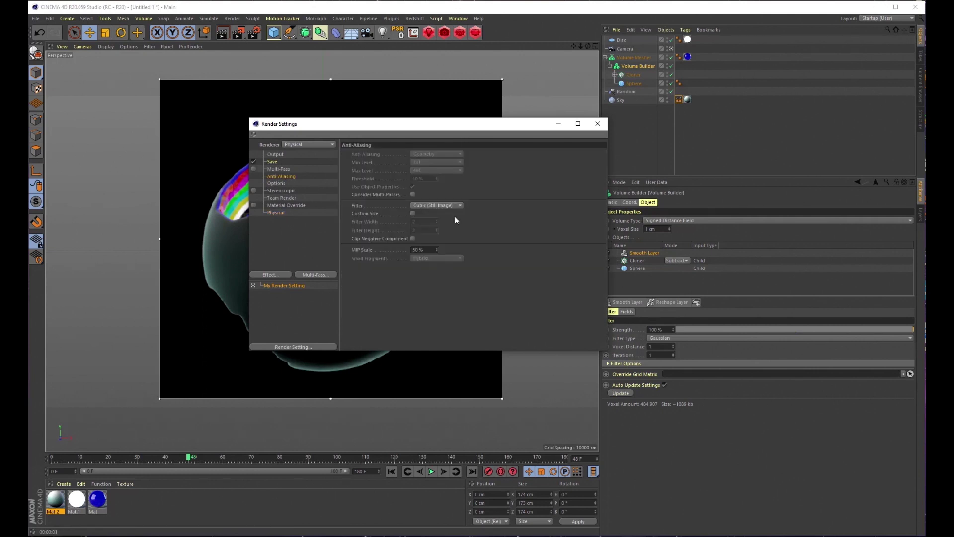
pyautogui.click(428, 205)
pyautogui.click(427, 219)
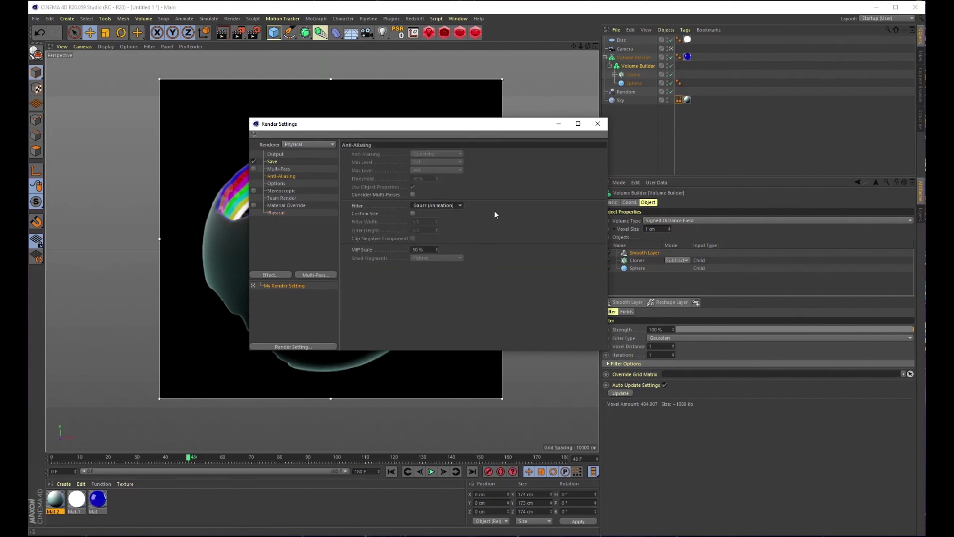
pyautogui.click(598, 123)
# Turn off the Interactive Render Region and render the full camera view.
pyautogui.click(245, 38)
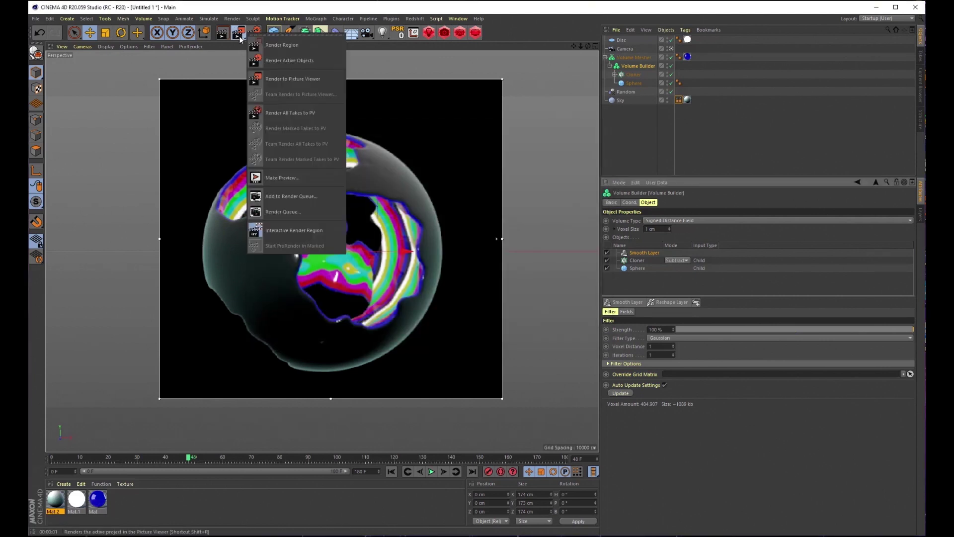
pyautogui.click(285, 209)
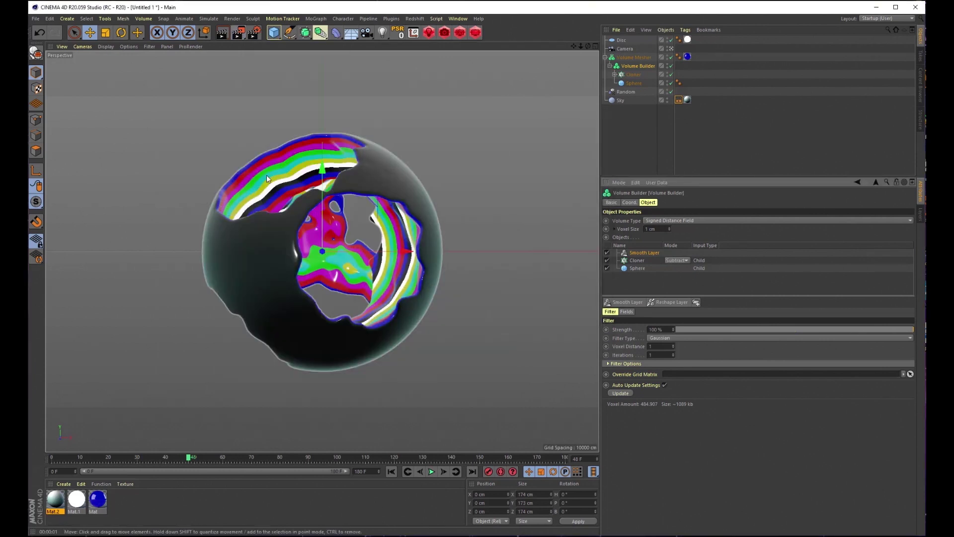
pyautogui.click(222, 32)
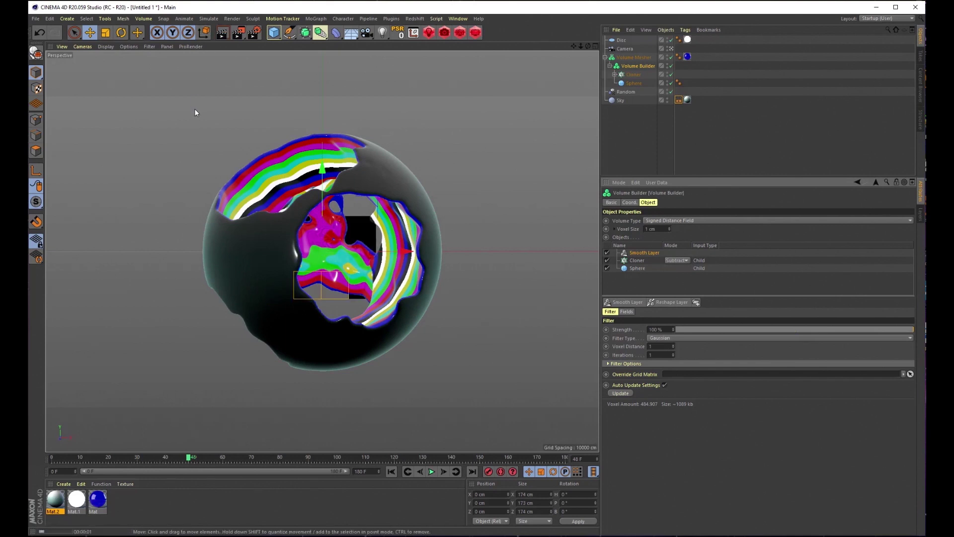